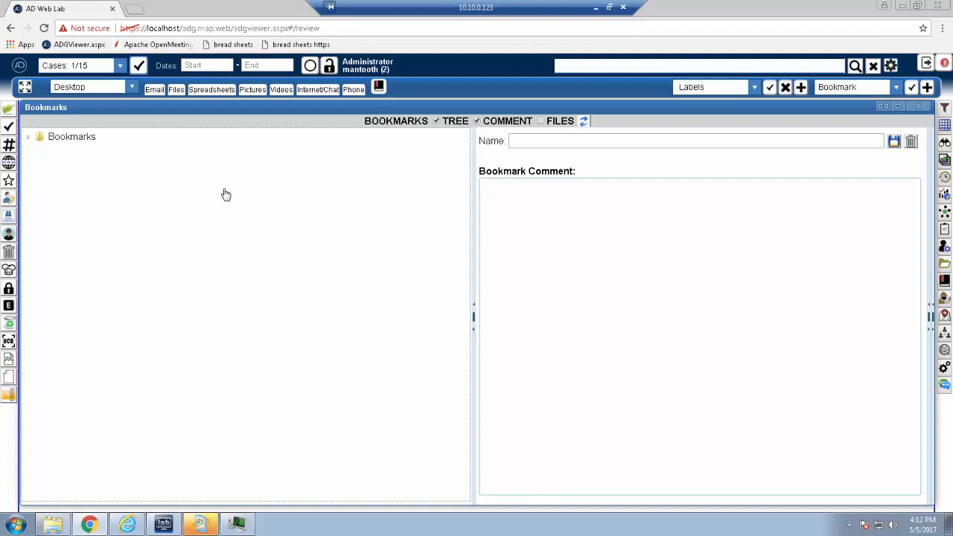
Step: Expand the bookmark tree through the case node to list the bookmarks under Shared and Administrator
{"action": "left_click", "coordinate": [29, 140]}
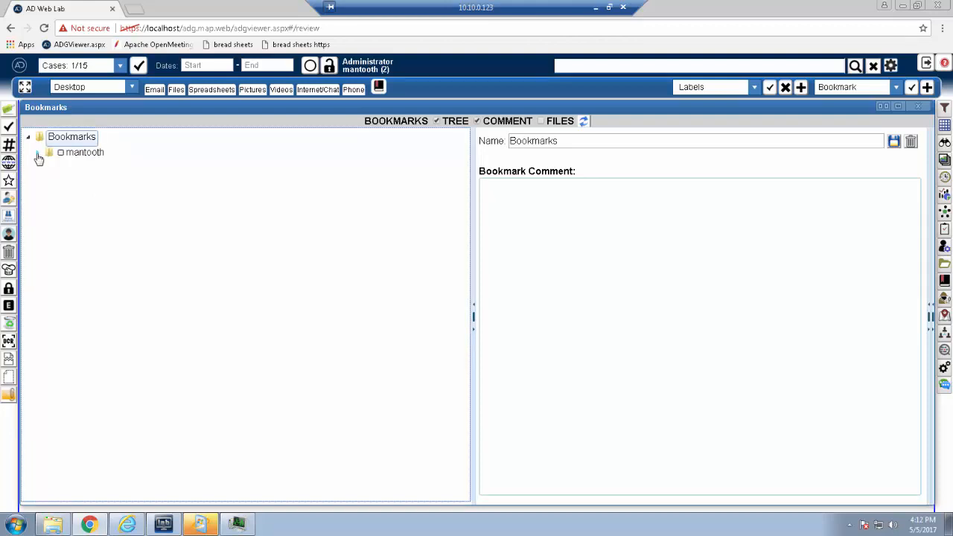
{"action": "left_click", "coordinate": [38, 154]}
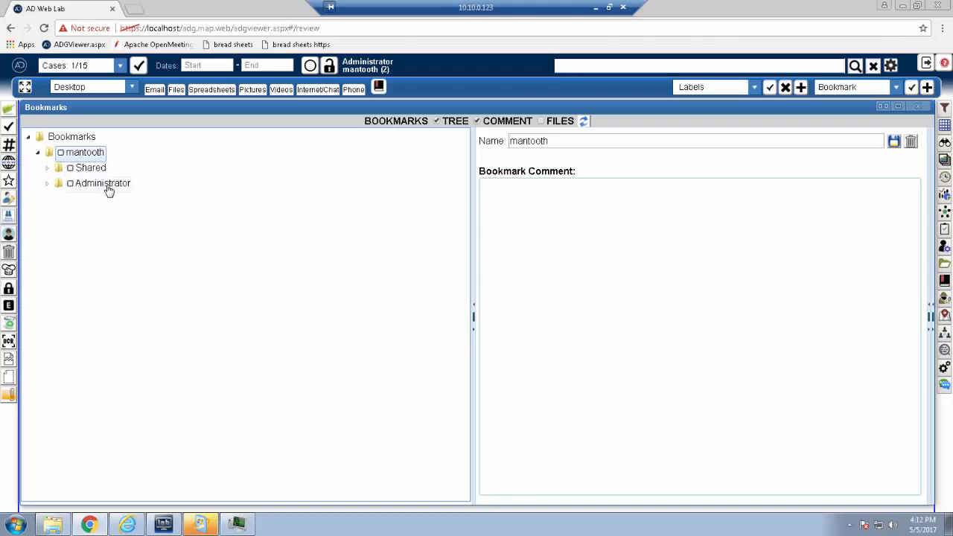
{"action": "left_click", "coordinate": [47, 168]}
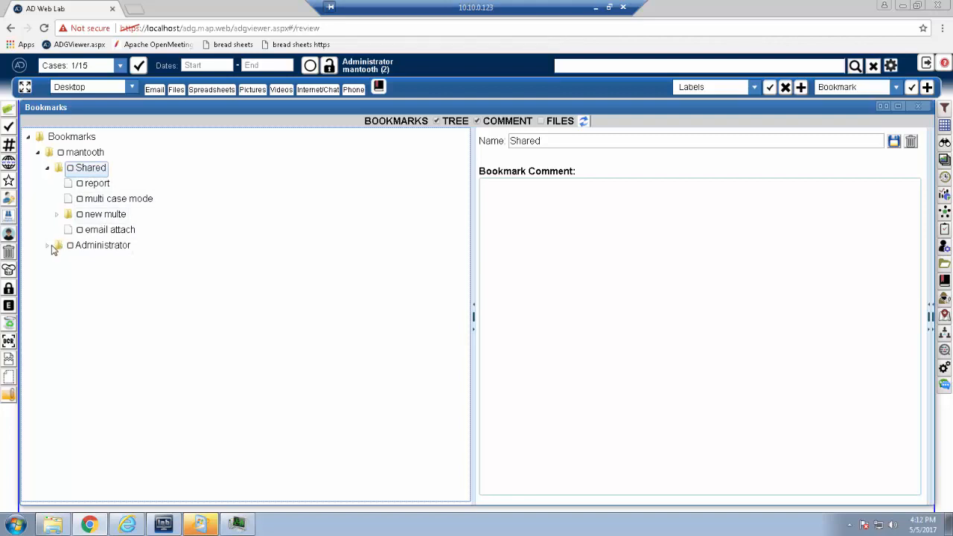
{"action": "left_click", "coordinate": [47, 246]}
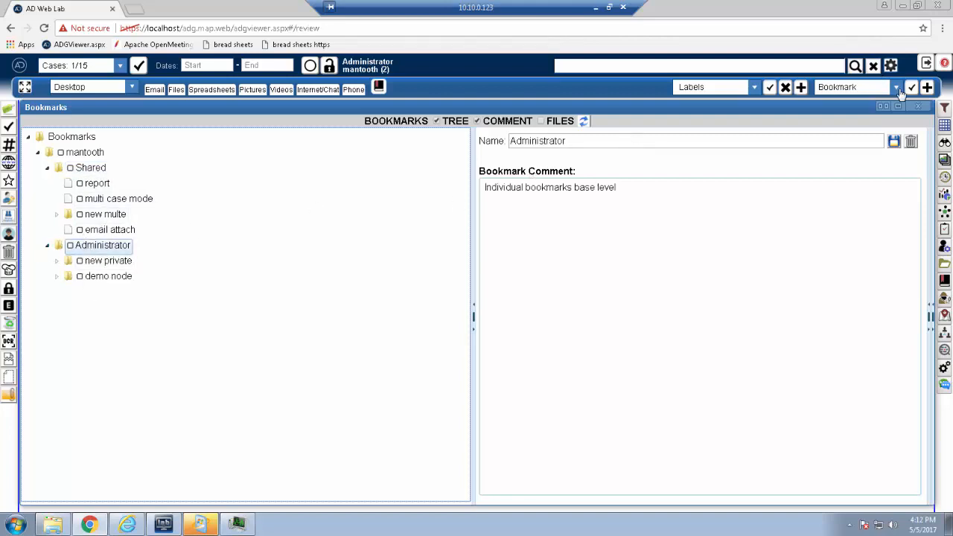
Step: Look through the list of assignable bookmarks, and view the comments of the multi case mode and report bookmarks
{"action": "left_click", "coordinate": [897, 88]}
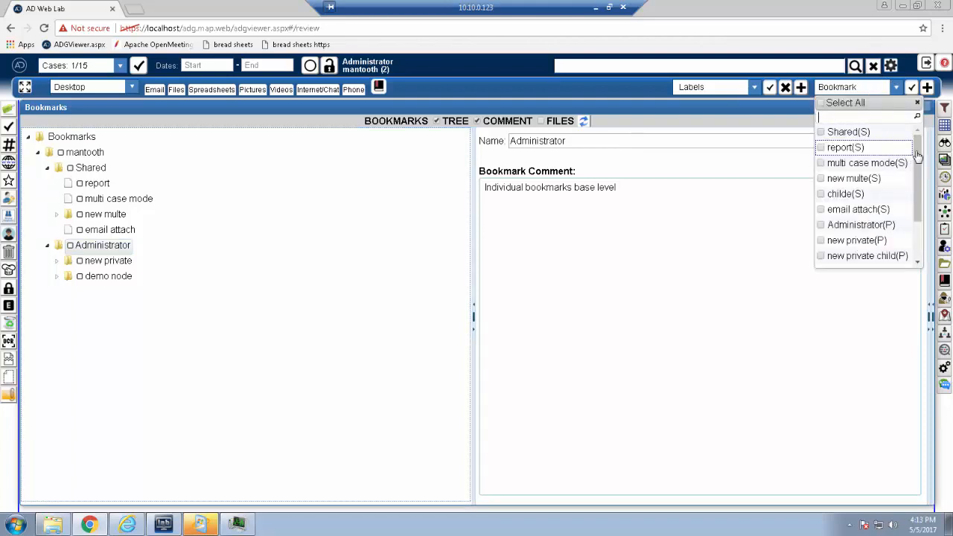
{"action": "left_click_drag", "start_coordinate": [919, 189], "coordinate": [921, 135]}
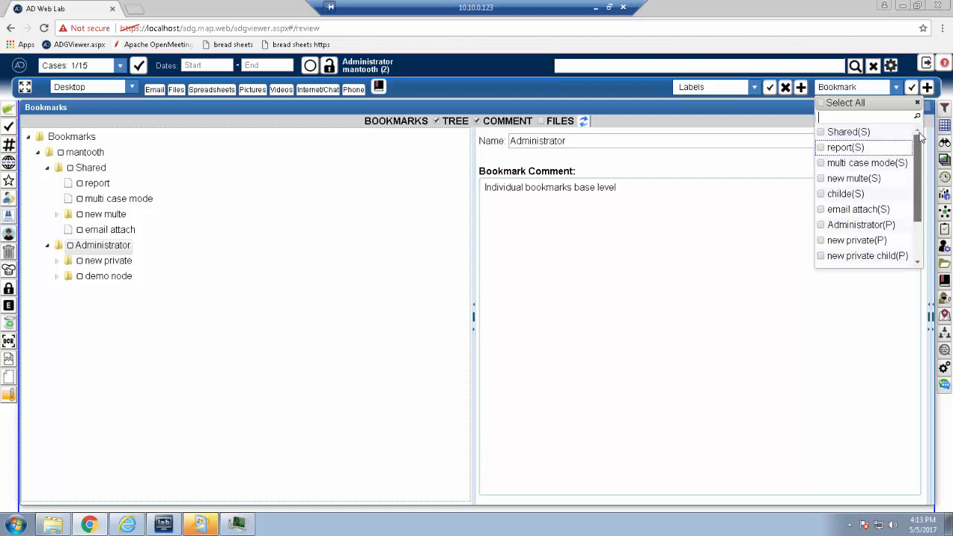
{"action": "left_click_drag", "start_coordinate": [920, 210], "coordinate": [920, 237]}
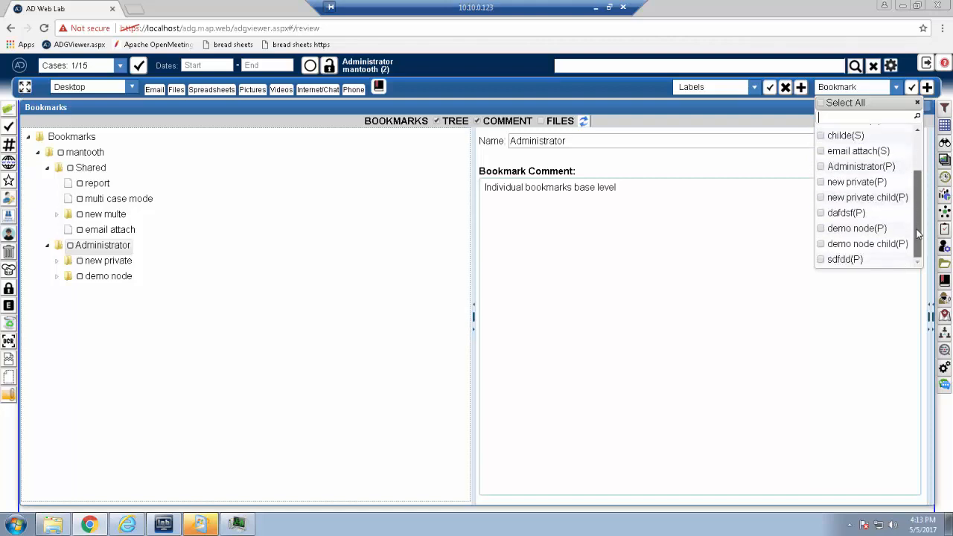
{"action": "left_click", "coordinate": [117, 199]}
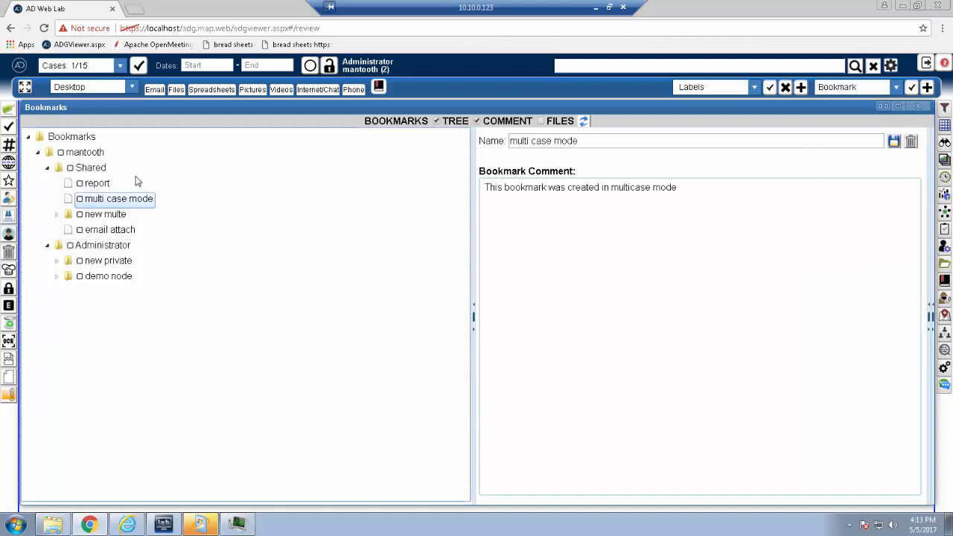
{"action": "left_click", "coordinate": [95, 184]}
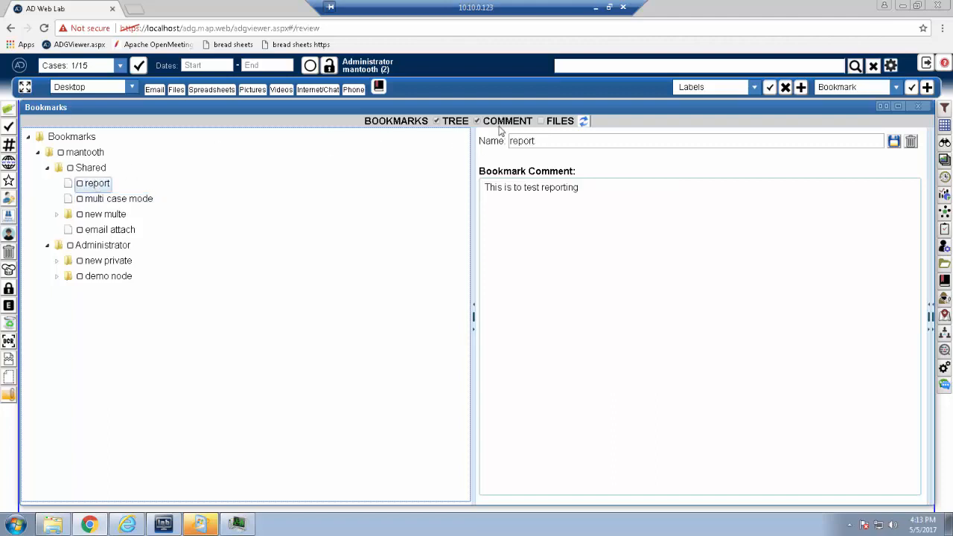
Step: Show bookmark files instead of comments and view the files of the report, multi case mode, new multe and email attach bookmarks
{"action": "left_click", "coordinate": [479, 122]}
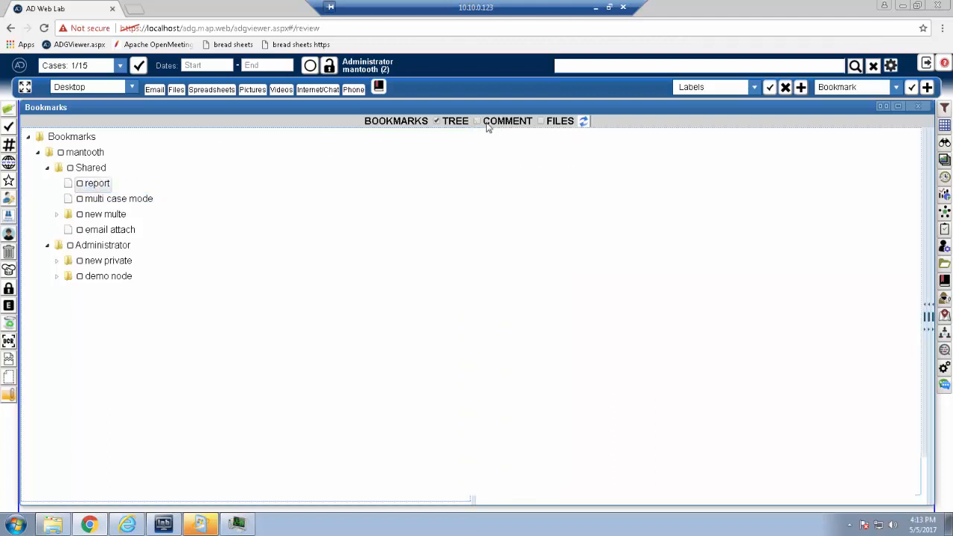
{"action": "left_click", "coordinate": [543, 122]}
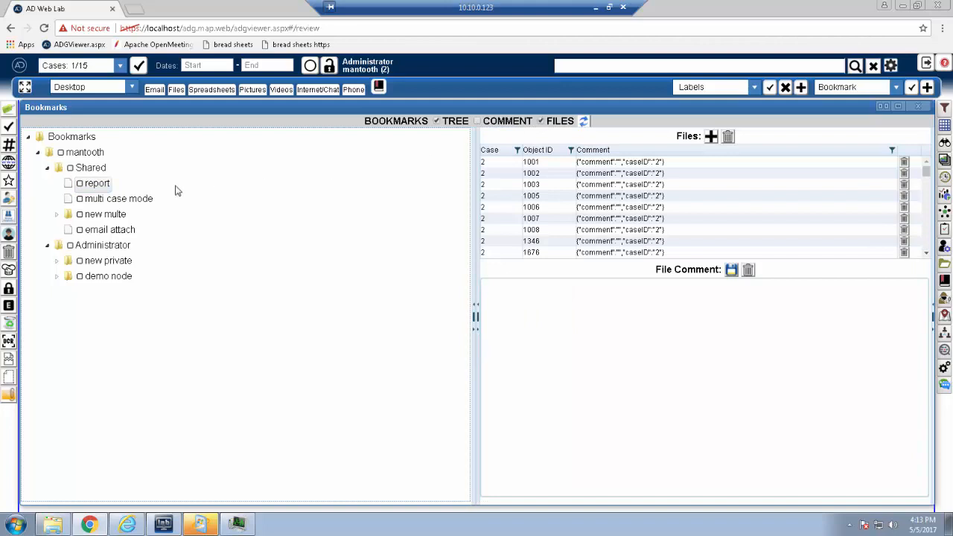
{"action": "left_click", "coordinate": [112, 199]}
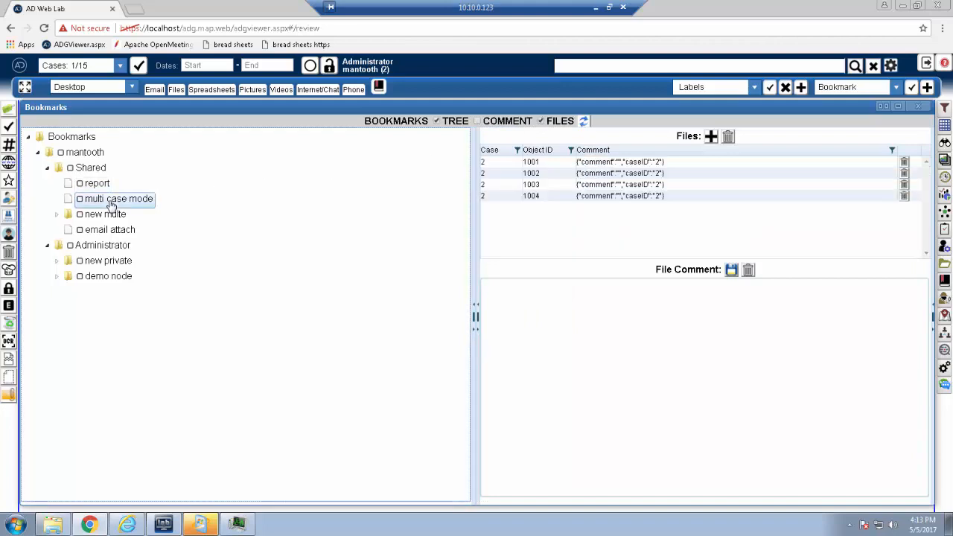
{"action": "left_click", "coordinate": [102, 216]}
{"action": "left_click", "coordinate": [108, 231]}
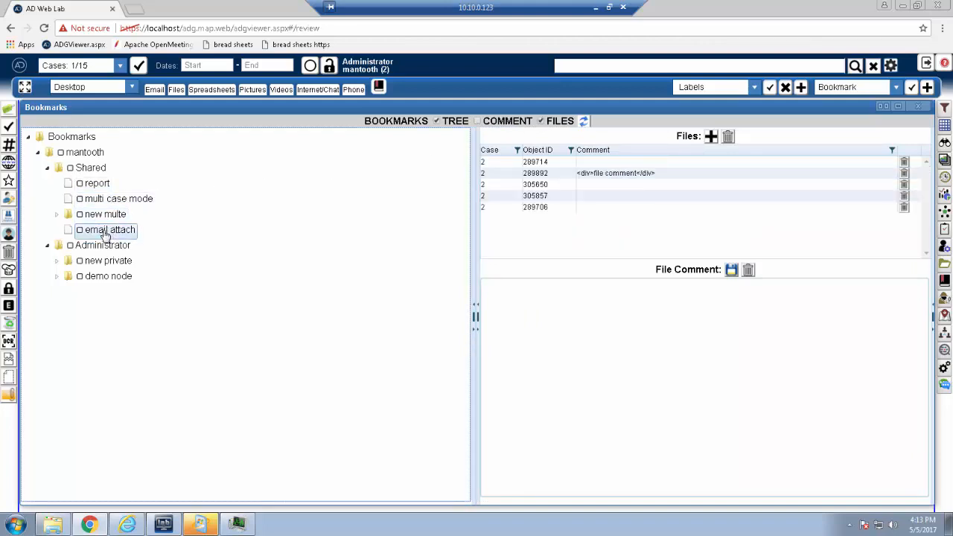
{"action": "left_click", "coordinate": [95, 187]}
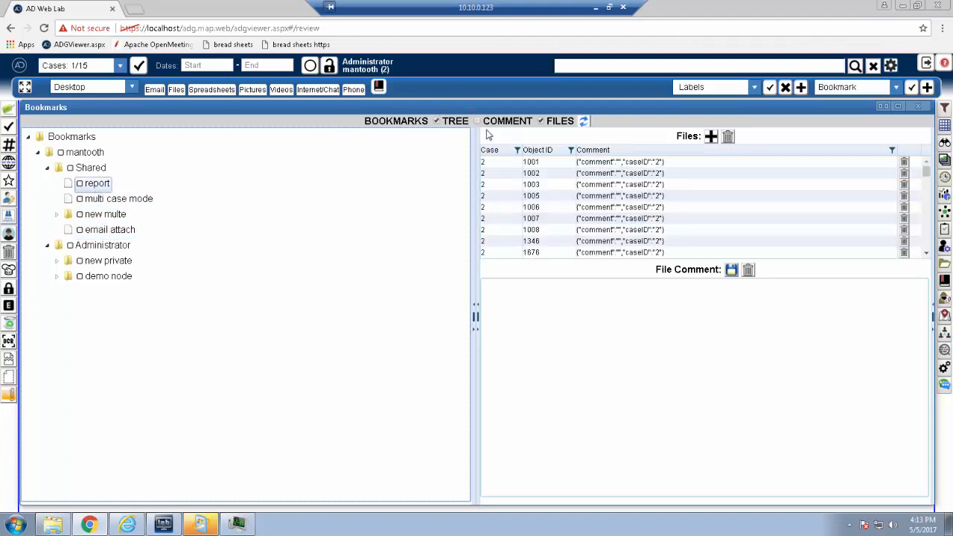
Step: Open the Grid beside the bookmarks, show only the report bookmark's file 1003 in it, and clear that filter
{"action": "left_click", "coordinate": [946, 127]}
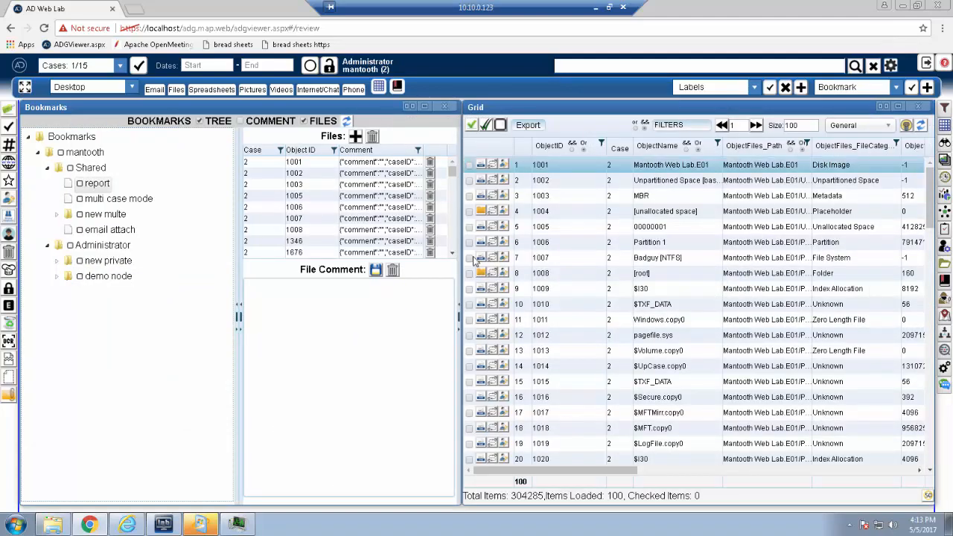
{"action": "left_click", "coordinate": [304, 121]}
{"action": "left_click", "coordinate": [298, 185]}
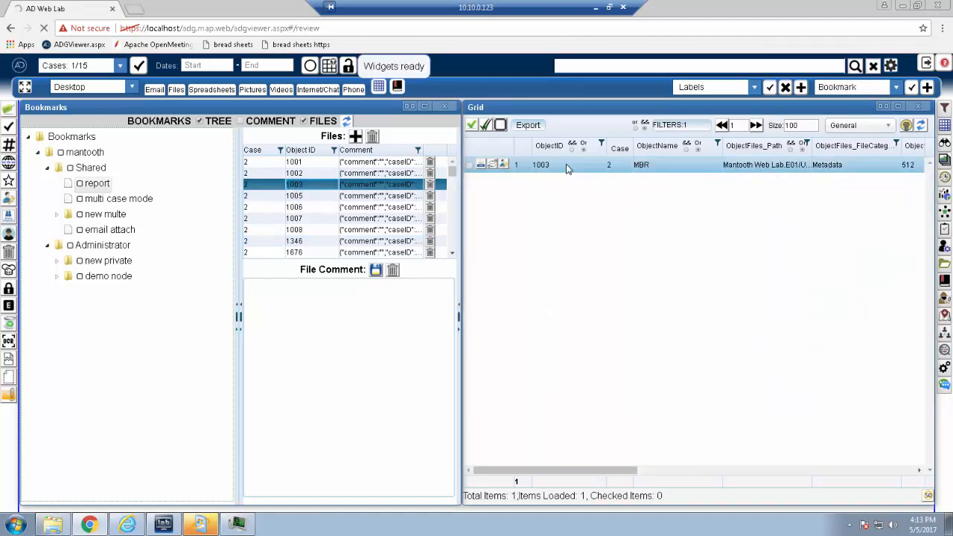
{"action": "left_click", "coordinate": [328, 66]}
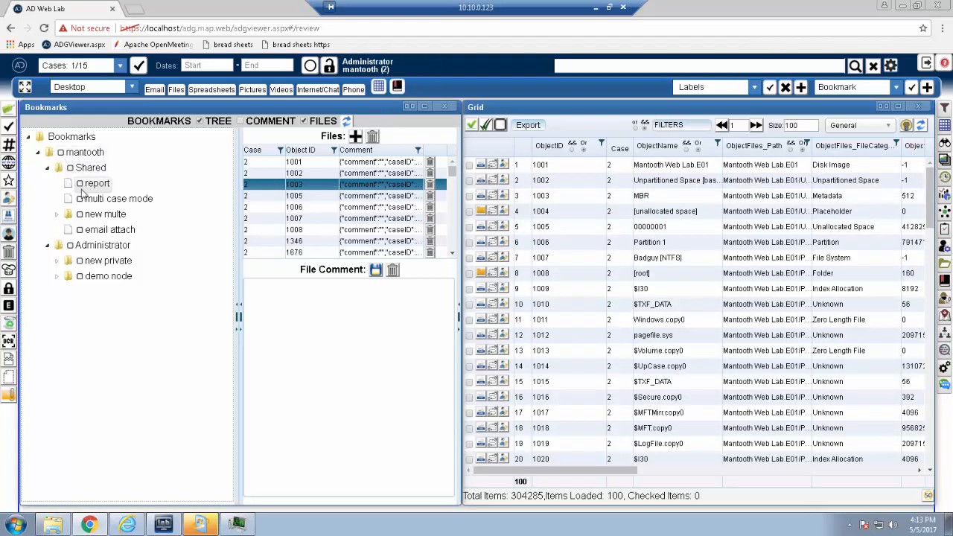
Step: Filter the grid by the report bookmark and separately by the multi case mode bookmark, clearing the filter after each
{"action": "left_click", "coordinate": [80, 184]}
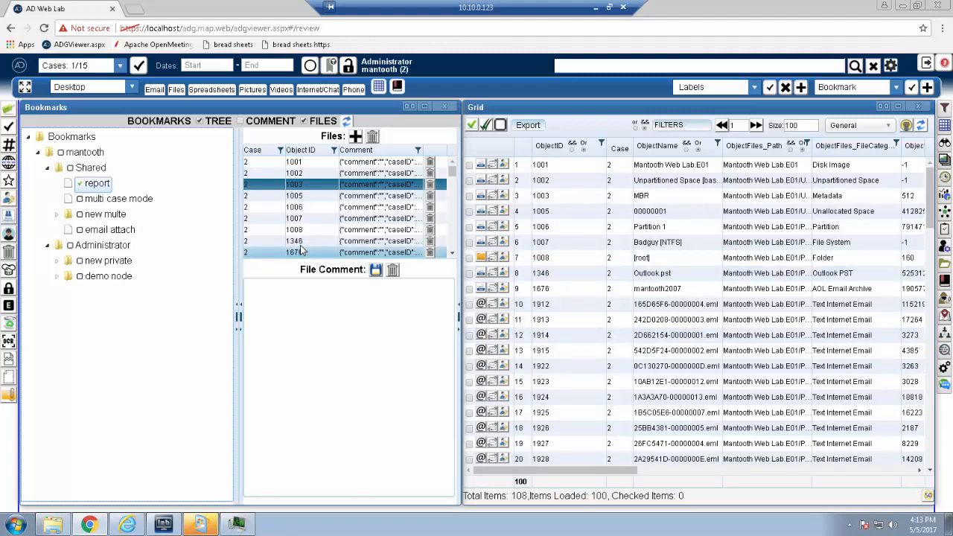
{"action": "left_click", "coordinate": [451, 255]}
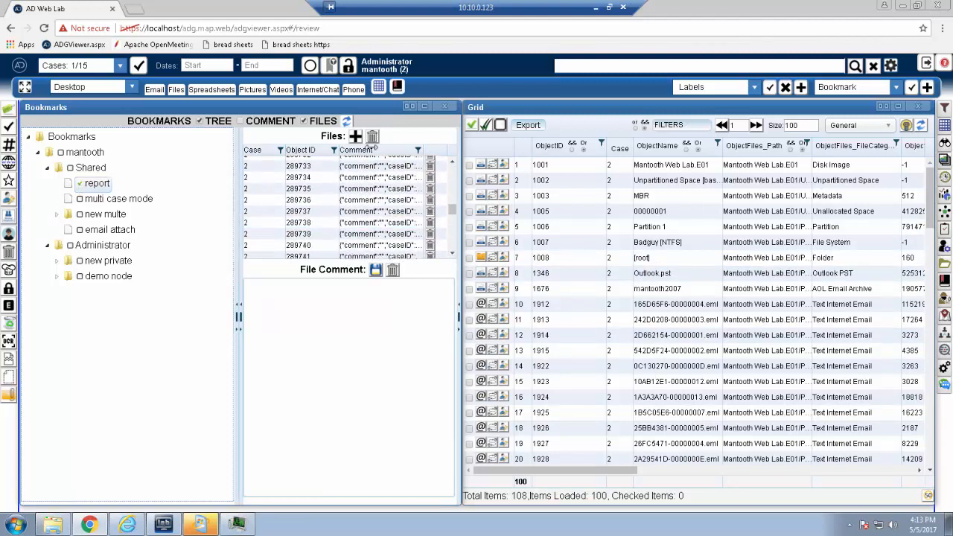
{"action": "left_click", "coordinate": [328, 70]}
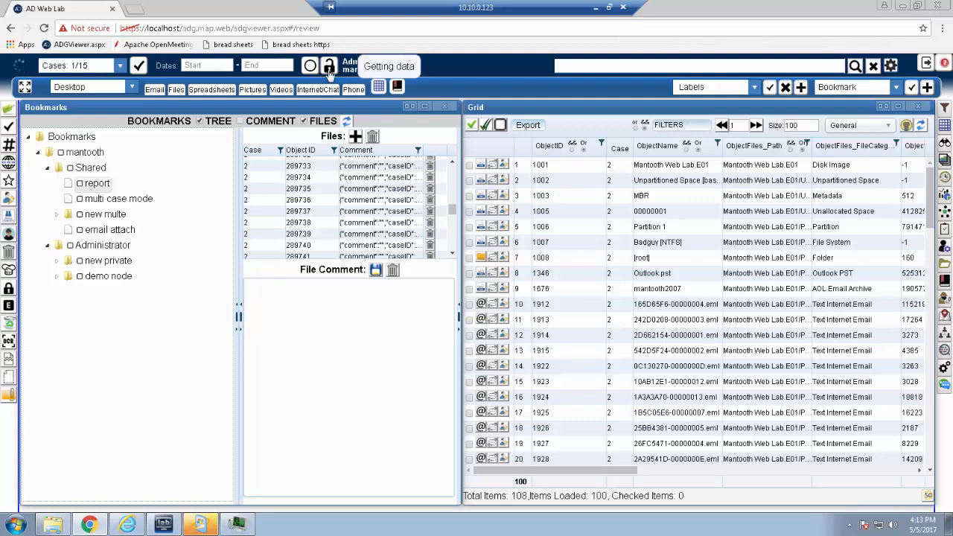
{"action": "left_click", "coordinate": [79, 200]}
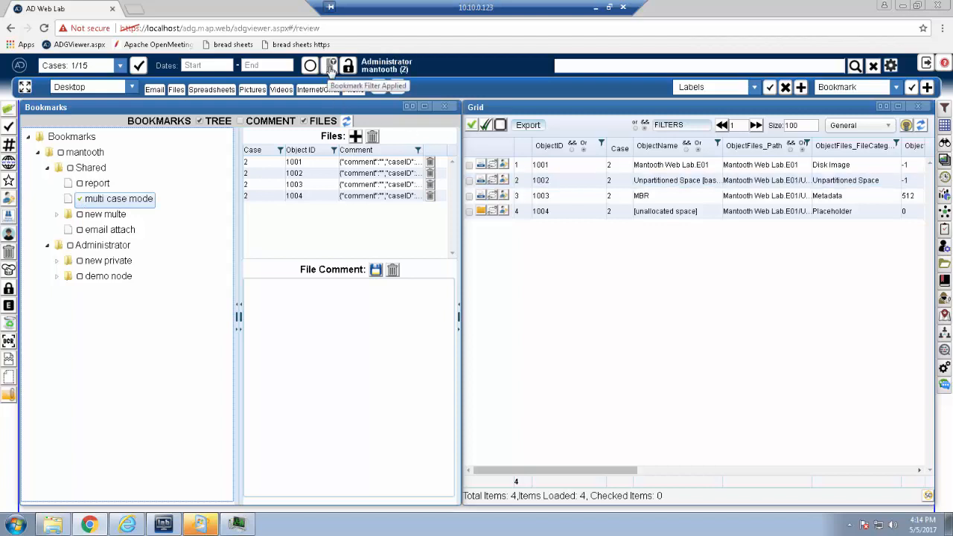
{"action": "left_click", "coordinate": [332, 66]}
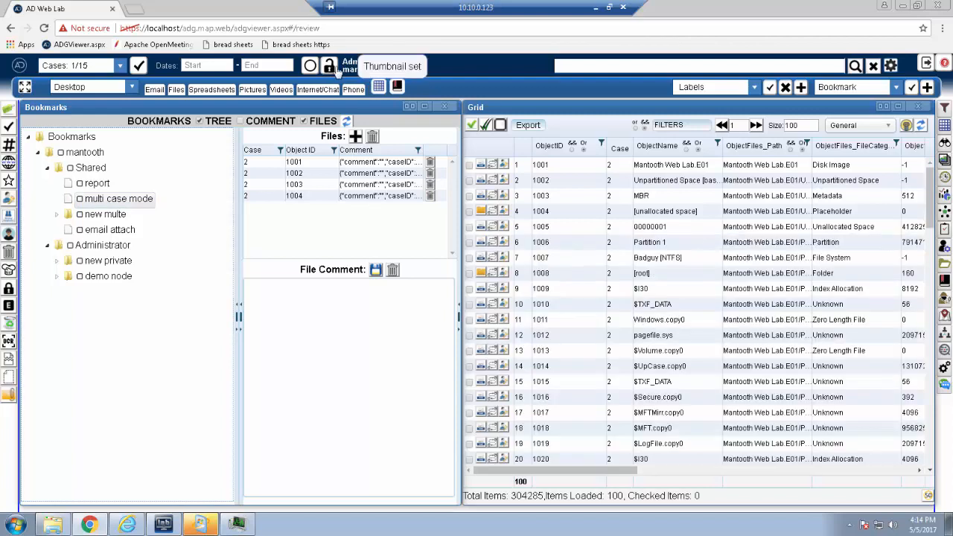
Step: Close the Grid and show the bookmark comment in place of the bookmark's file list
{"action": "left_click", "coordinate": [922, 110]}
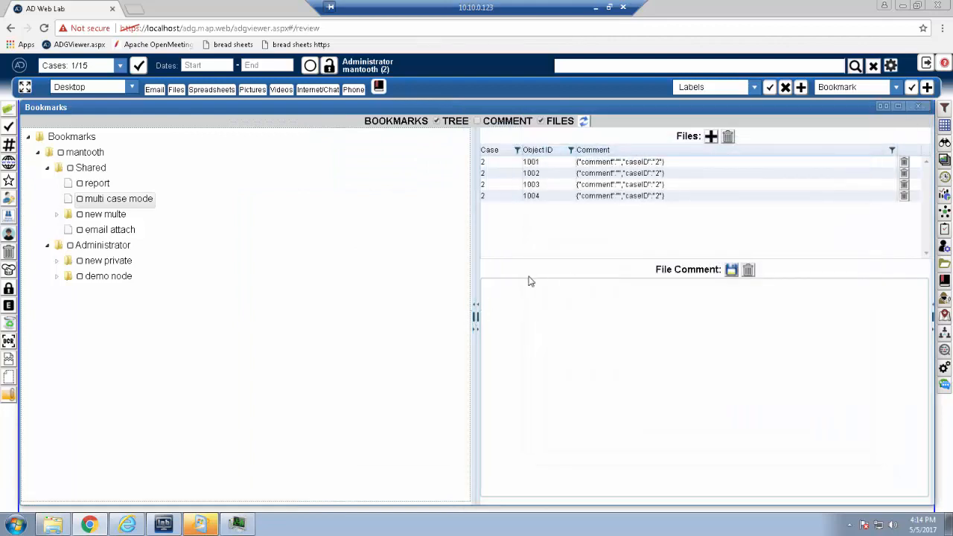
{"action": "left_click", "coordinate": [477, 121]}
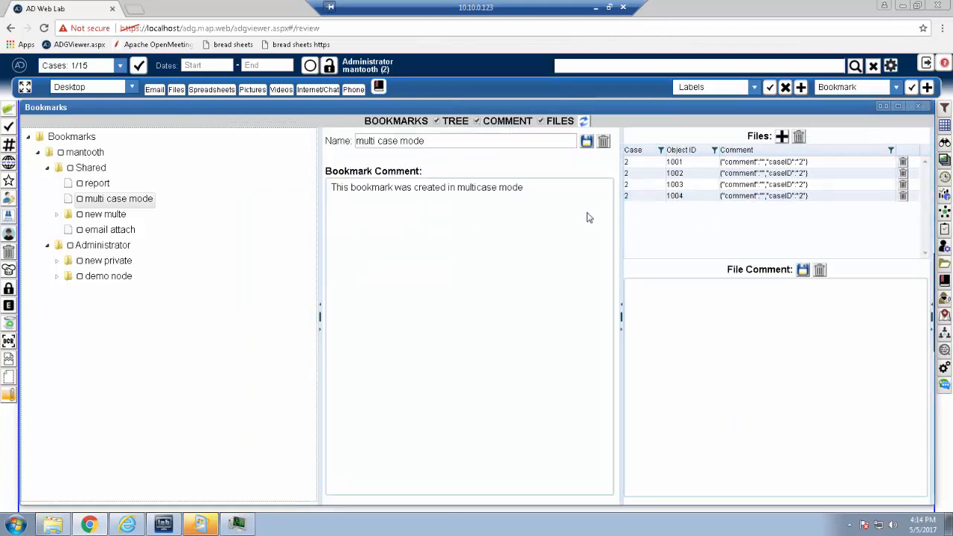
{"action": "left_click", "coordinate": [542, 121]}
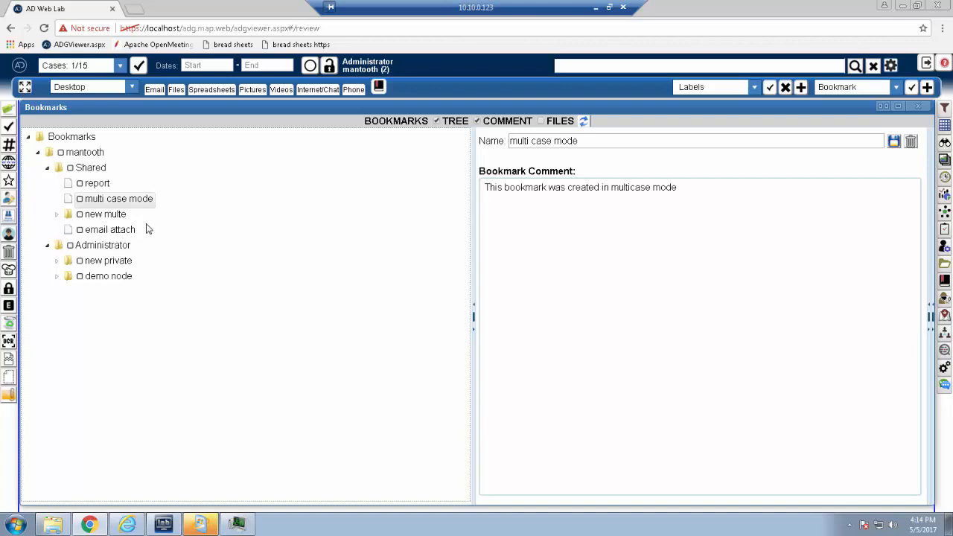
Step: Create a bookmark under childe in new multe, name it with the person's first name, add a comment saying whose bookmark it is, and save it
{"action": "left_click", "coordinate": [57, 215]}
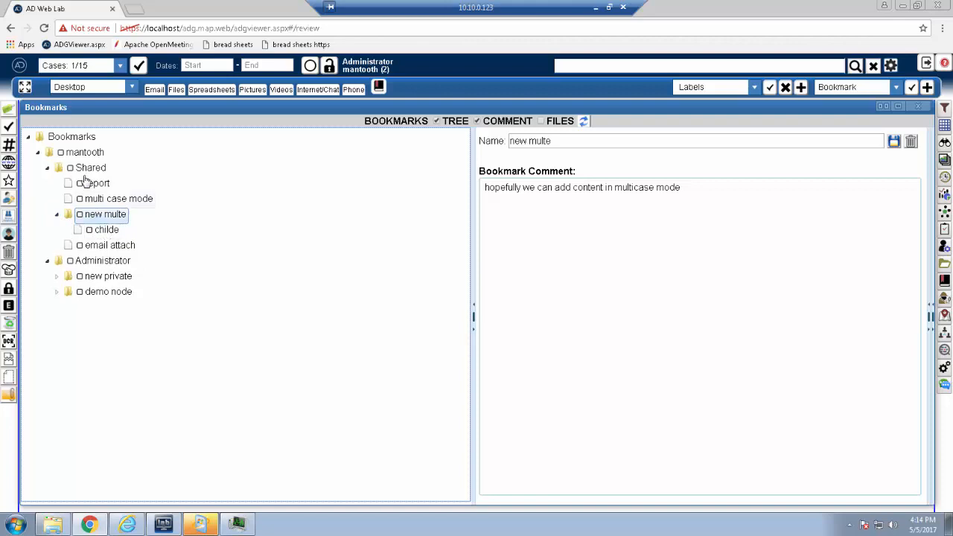
{"action": "right_click", "coordinate": [104, 231]}
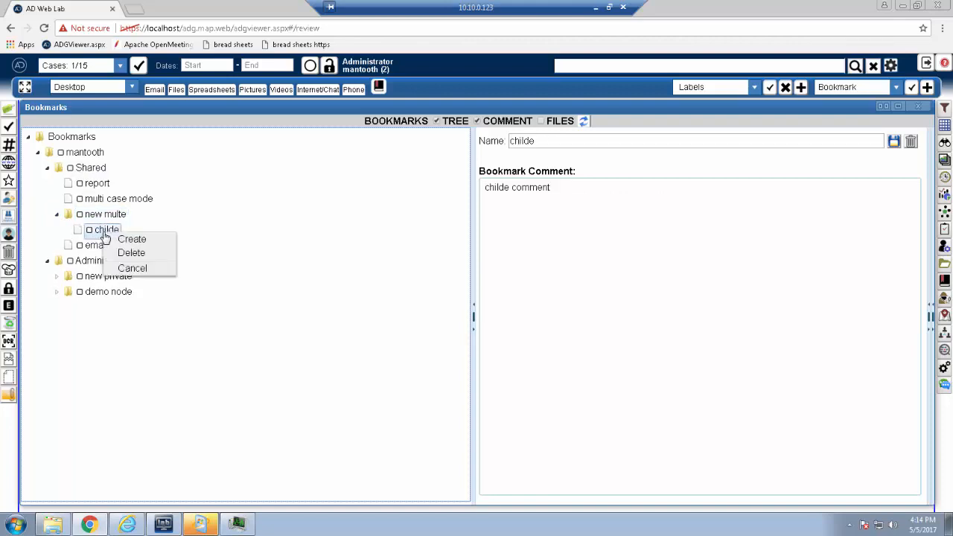
{"action": "left_click", "coordinate": [149, 240]}
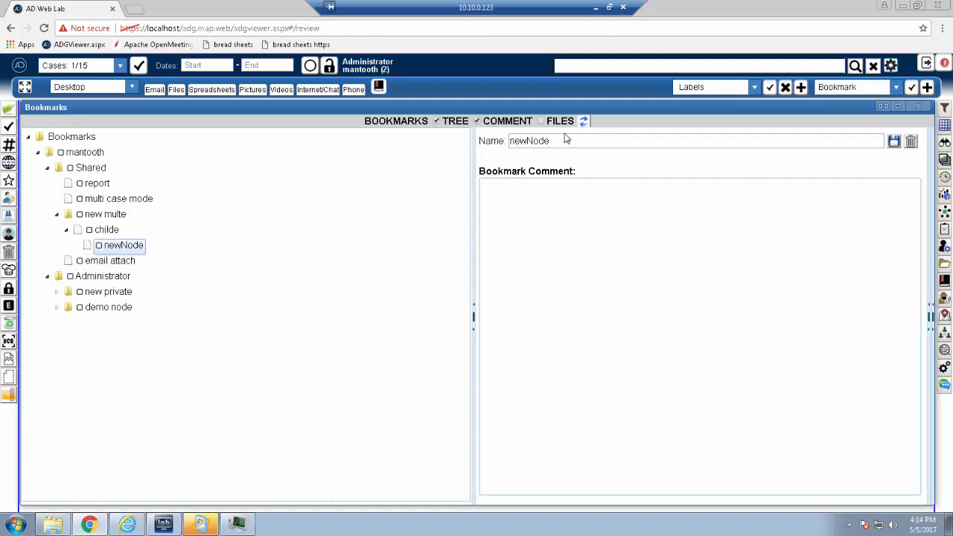
{"action": "left_click_drag", "start_coordinate": [560, 141], "coordinate": [474, 141]}
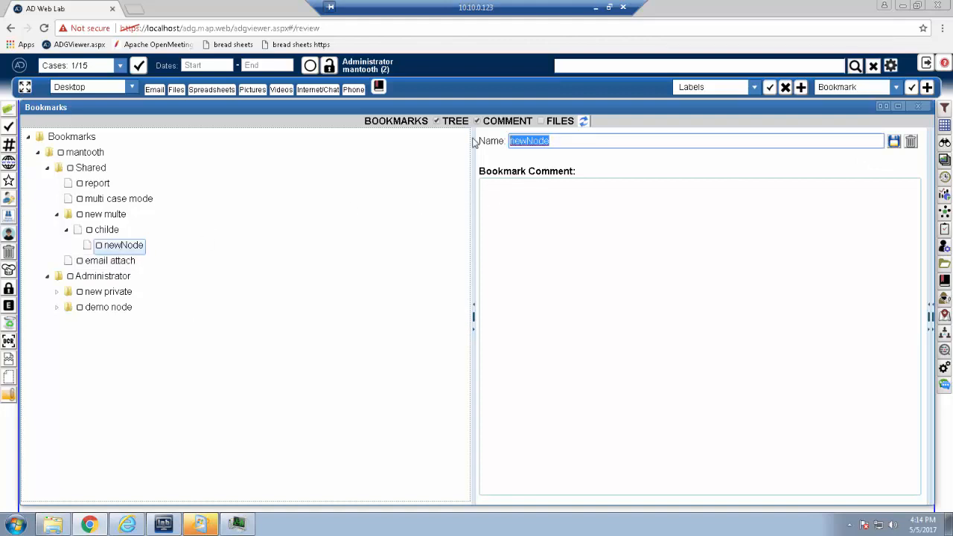
{"action": "type", "text": "tim"}
{"action": "left_click", "coordinate": [650, 213]}
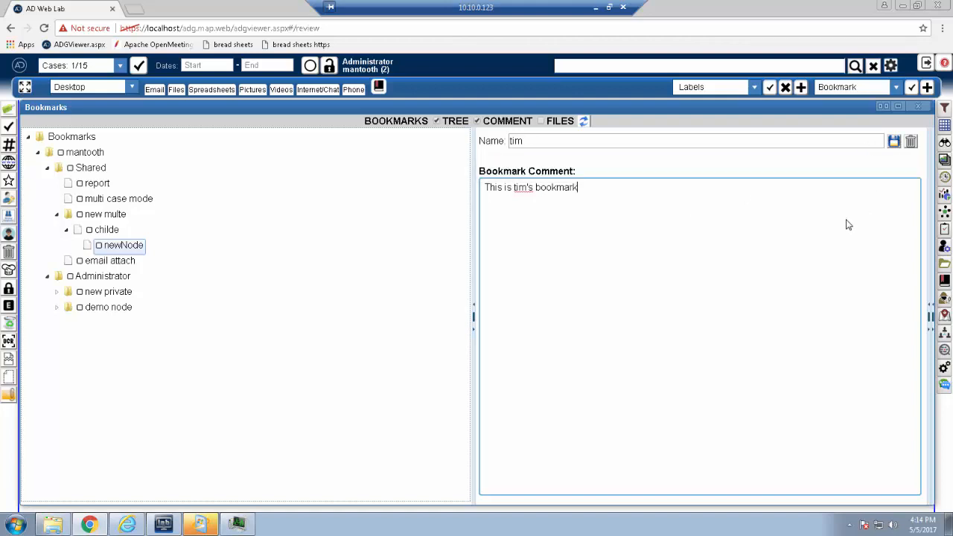
{"action": "left_click", "coordinate": [894, 142]}
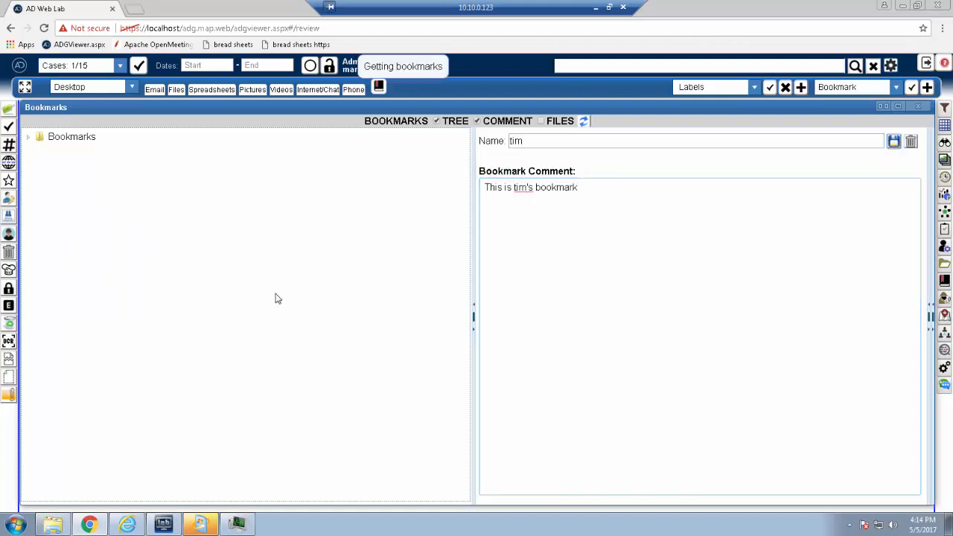
Step: Expand the reloaded bookmark tree through Shared and new multe to childe to check for the new child bookmark
{"action": "left_click", "coordinate": [29, 140]}
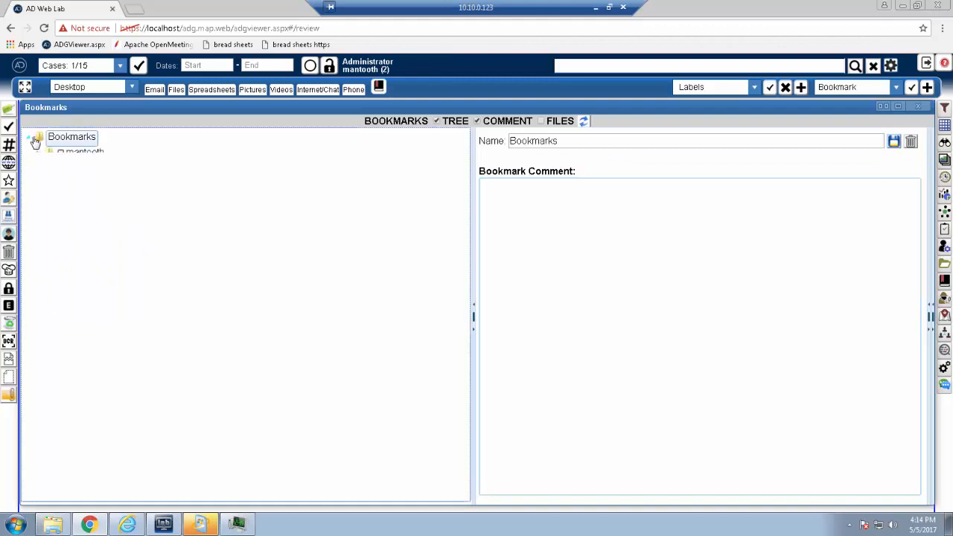
{"action": "left_click", "coordinate": [42, 153]}
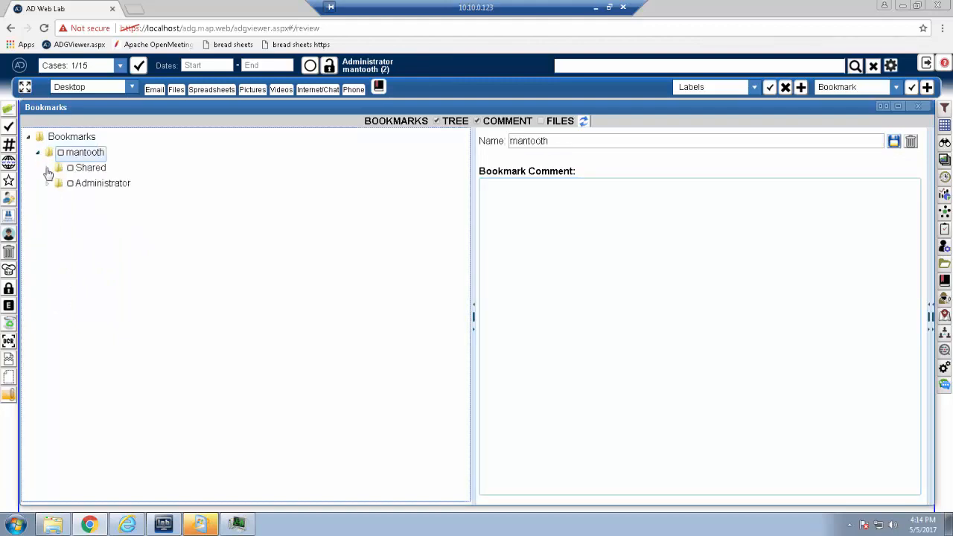
{"action": "left_click", "coordinate": [47, 168]}
{"action": "left_click", "coordinate": [59, 214]}
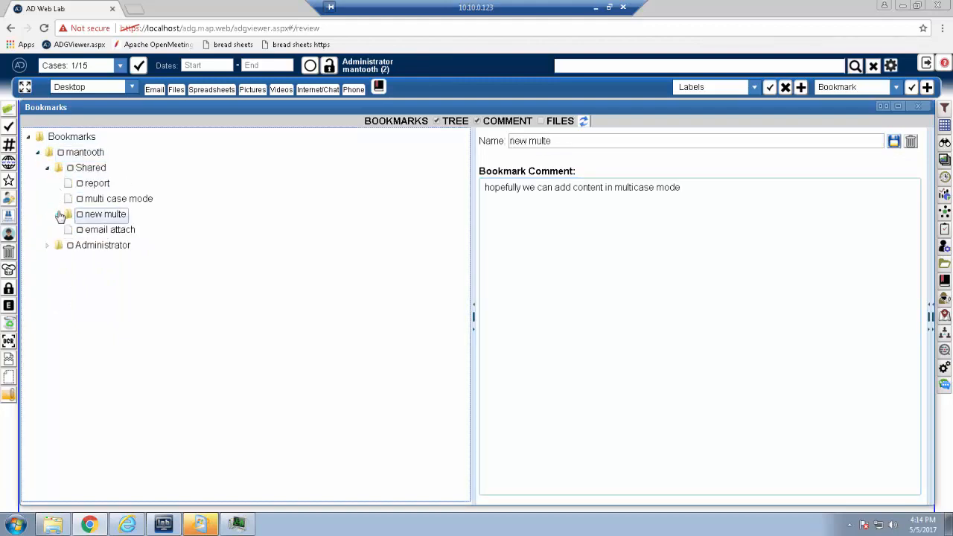
{"action": "left_click", "coordinate": [67, 231]}
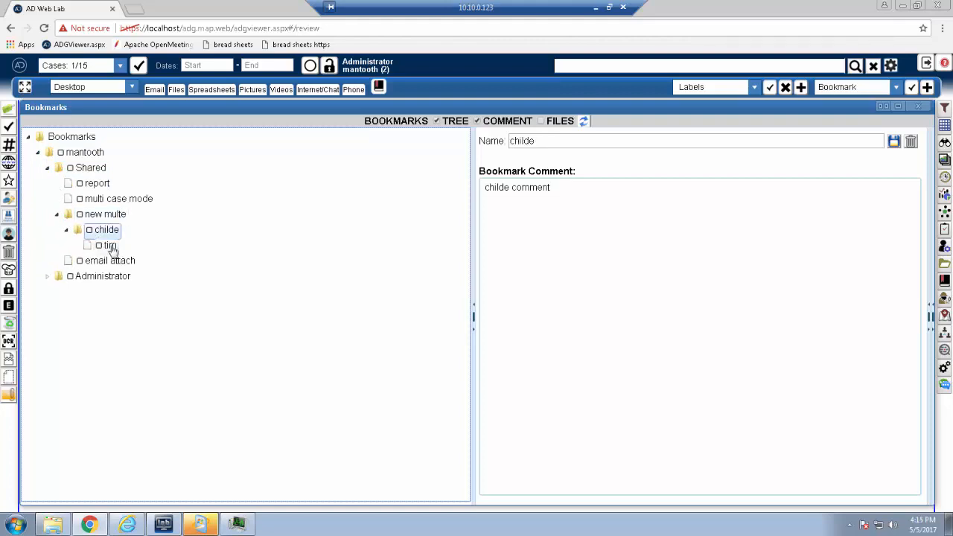
Step: View the comment of the child bookmark under childe
{"action": "left_click", "coordinate": [110, 246]}
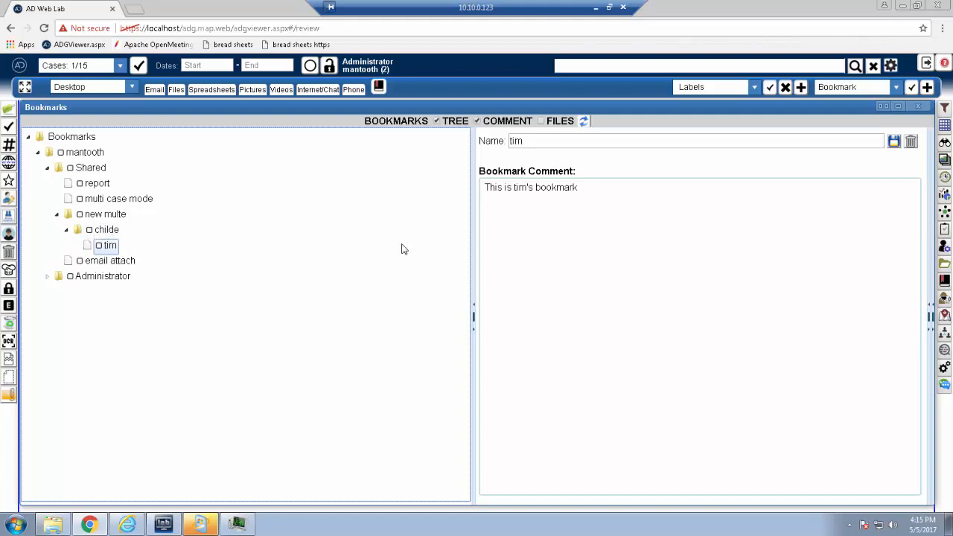
Step: Start a new shared bookmark with new multe->childe as its parent
{"action": "left_click", "coordinate": [927, 88]}
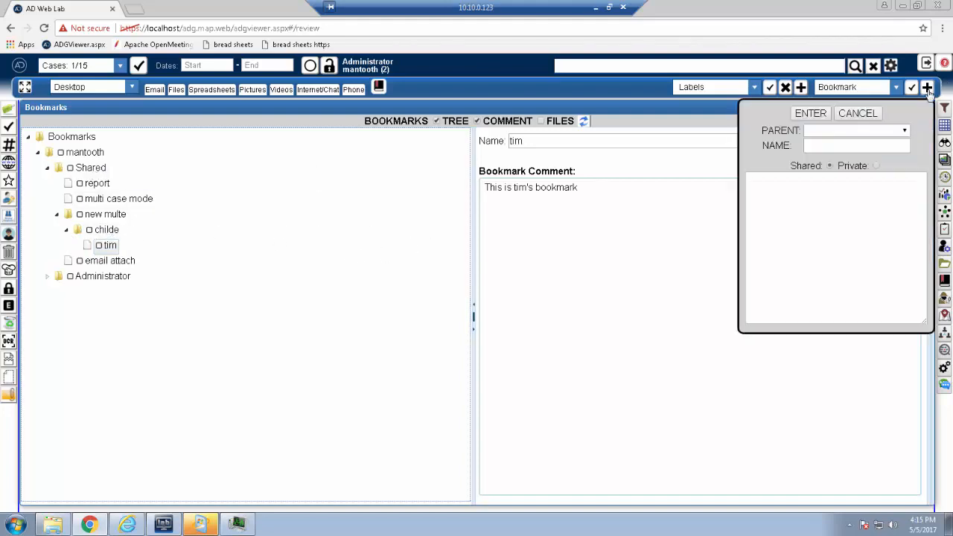
{"action": "left_click", "coordinate": [906, 132]}
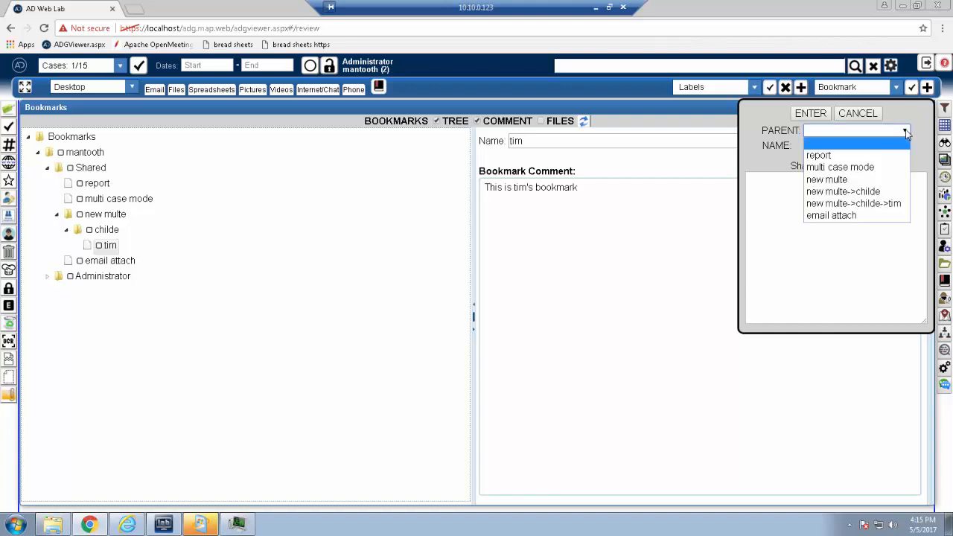
{"action": "left_click", "coordinate": [906, 111]}
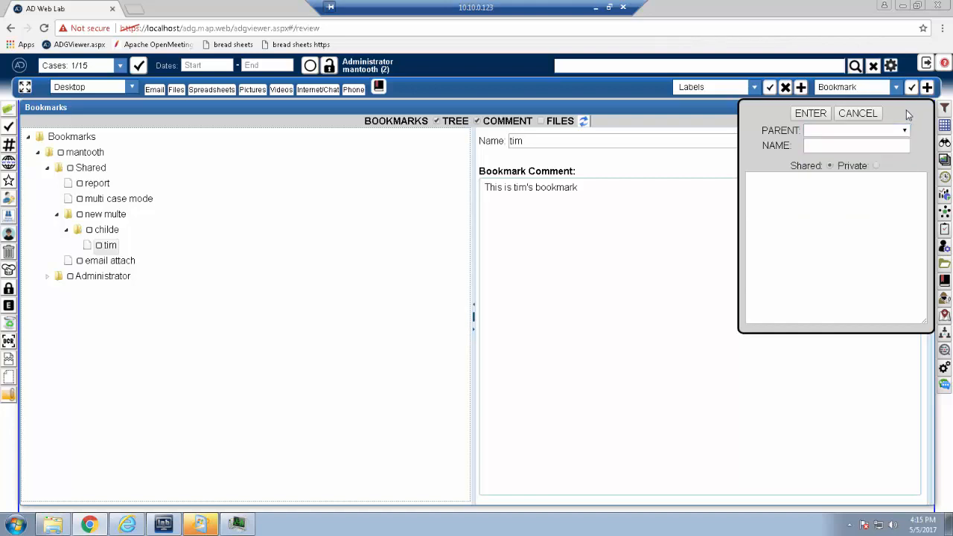
{"action": "left_click", "coordinate": [877, 167]}
{"action": "left_click", "coordinate": [829, 165]}
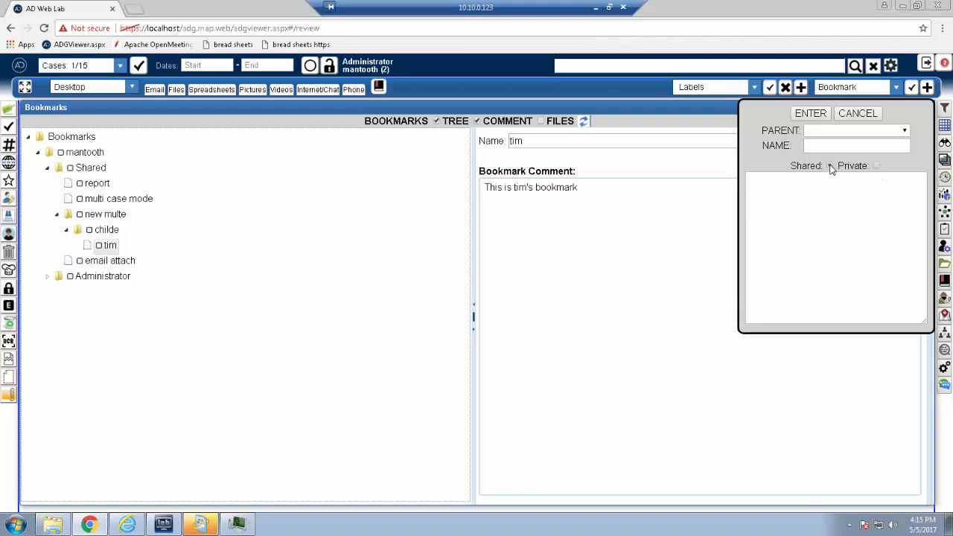
{"action": "left_click", "coordinate": [904, 134]}
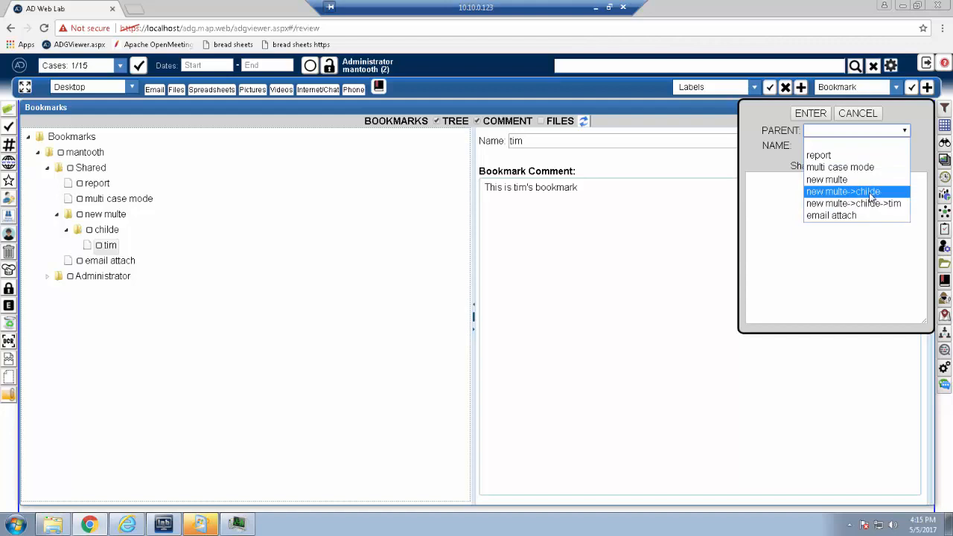
{"action": "left_click", "coordinate": [870, 196]}
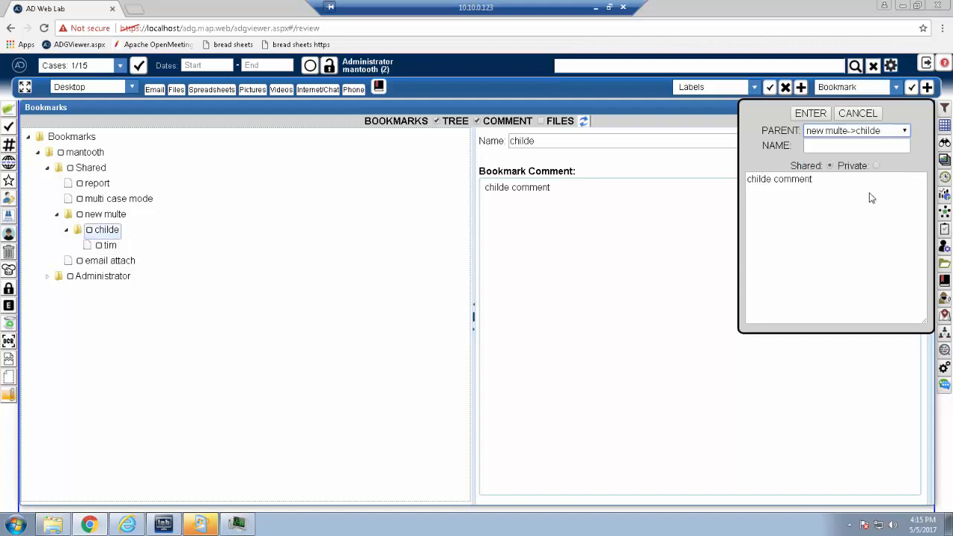
Step: Name the bookmark with the person's first name, add a comment saying whose bookmark it is, and save it
{"action": "left_click", "coordinate": [827, 146]}
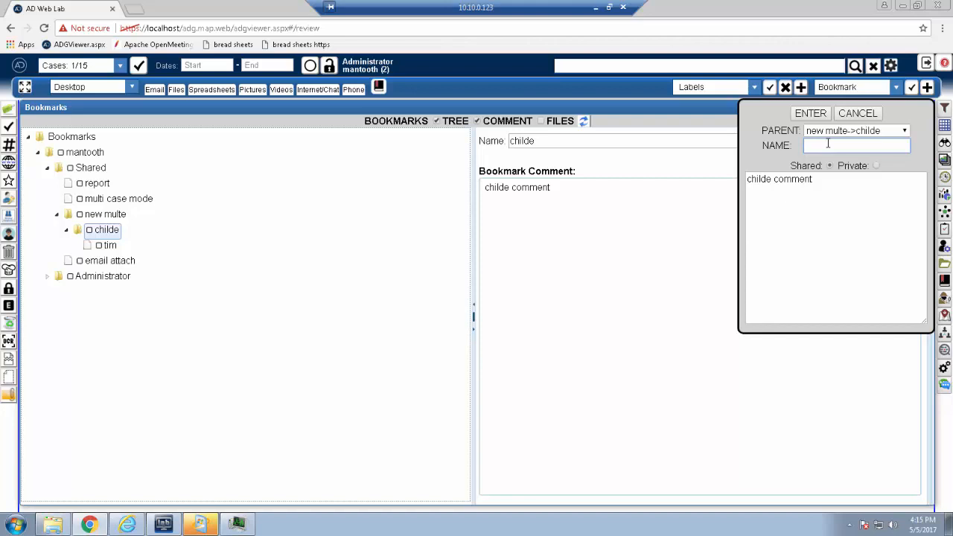
{"action": "type", "text": "frank"}
{"action": "left_click", "coordinate": [800, 232]}
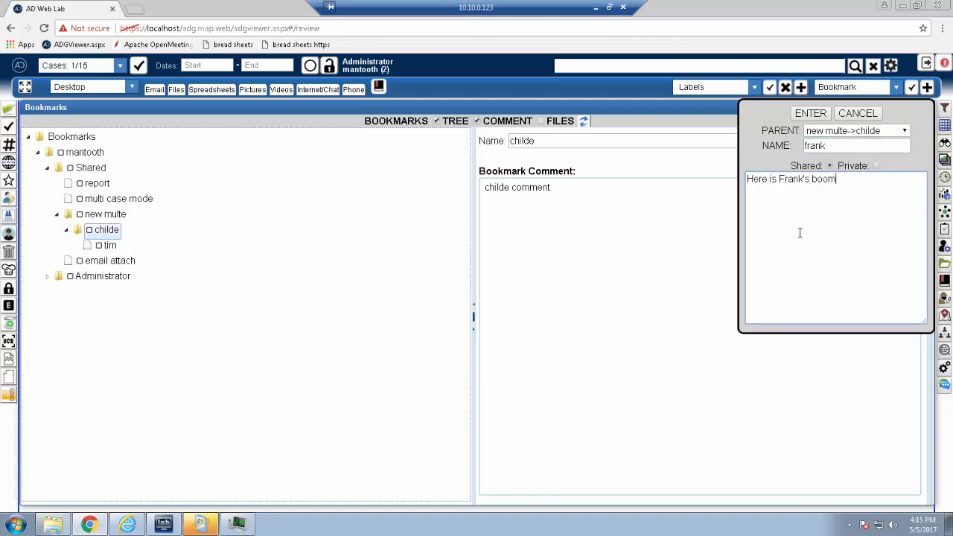
{"action": "type", "text": "Here is Frank's bookmark"}
{"action": "left_click", "coordinate": [811, 113]}
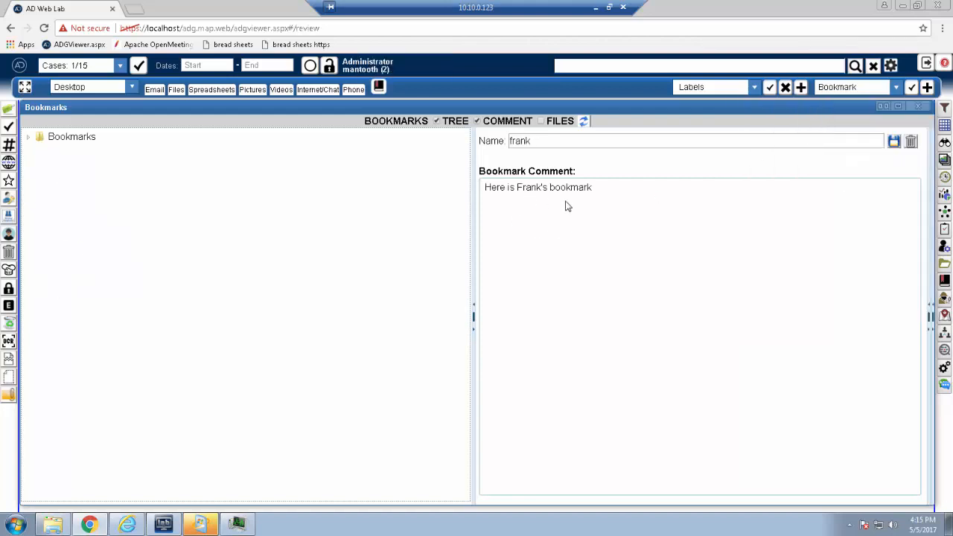
Step: Expand the bookmark tree through mantooth, Shared and new multe to childe to look for the second child bookmark
{"action": "left_click", "coordinate": [26, 139]}
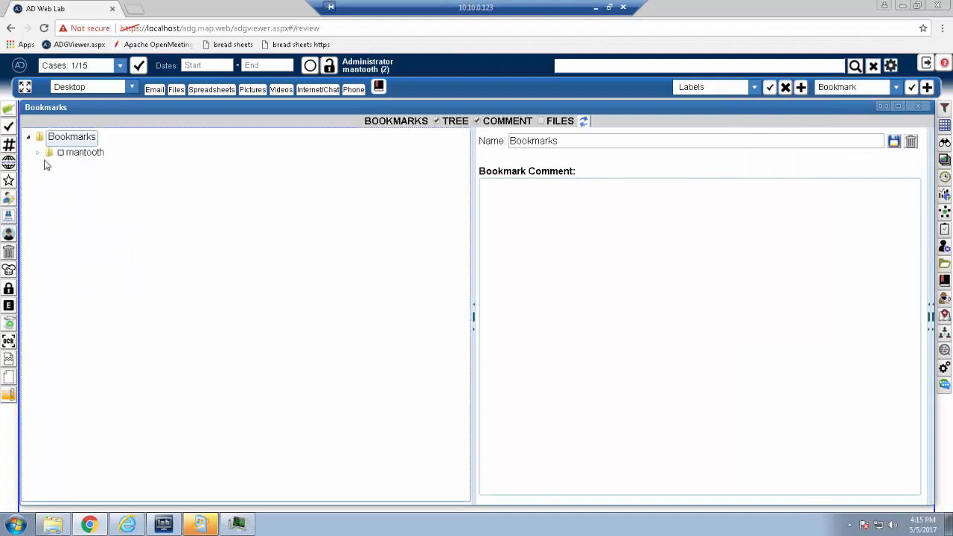
{"action": "left_click", "coordinate": [39, 153]}
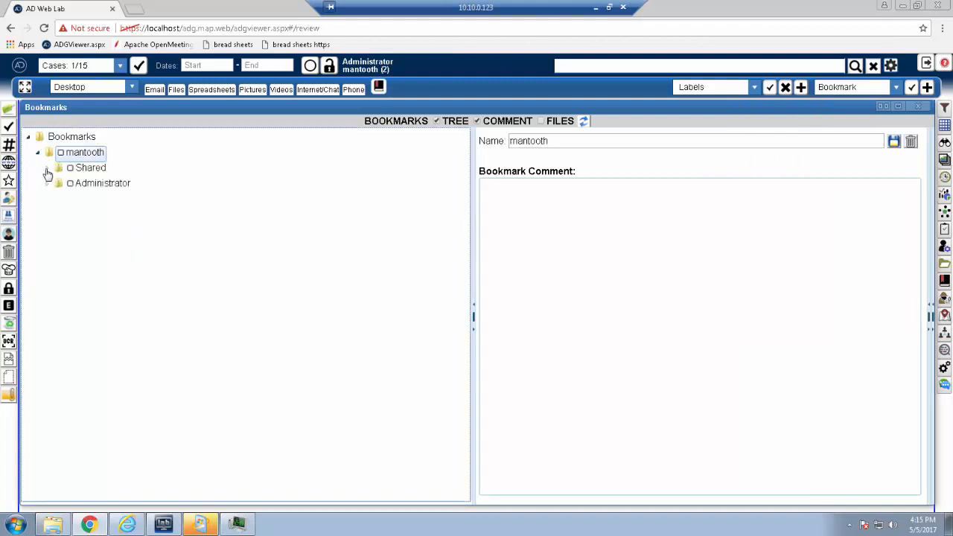
{"action": "left_click", "coordinate": [46, 170]}
{"action": "left_click", "coordinate": [58, 215]}
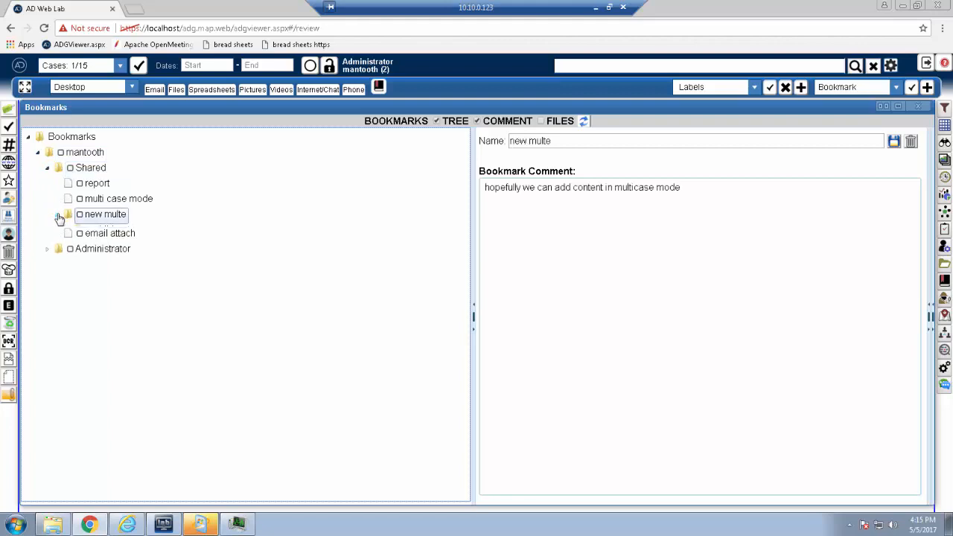
{"action": "left_click", "coordinate": [67, 230]}
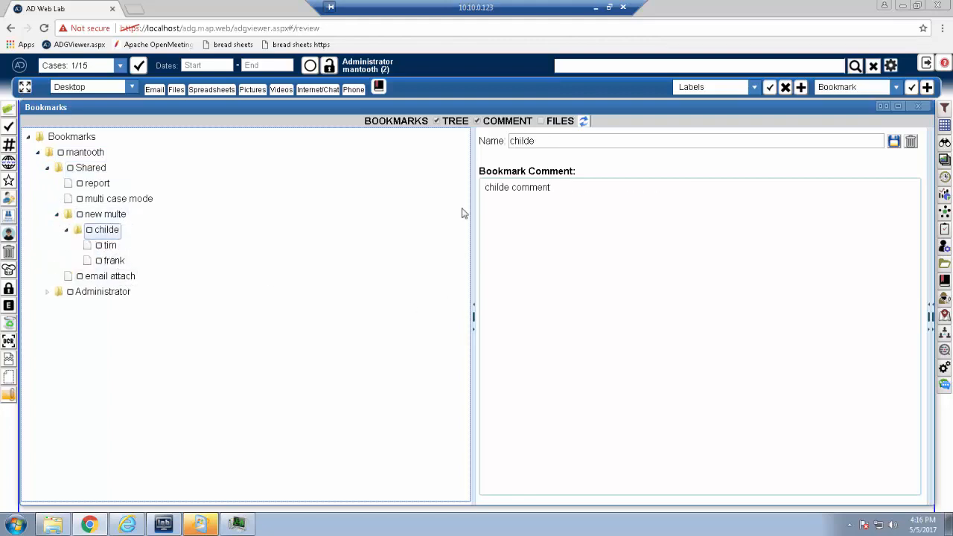
Step: Show the files of the second child bookmark under childe beside its comment, and hide the bookmark tree
{"action": "left_click", "coordinate": [541, 120]}
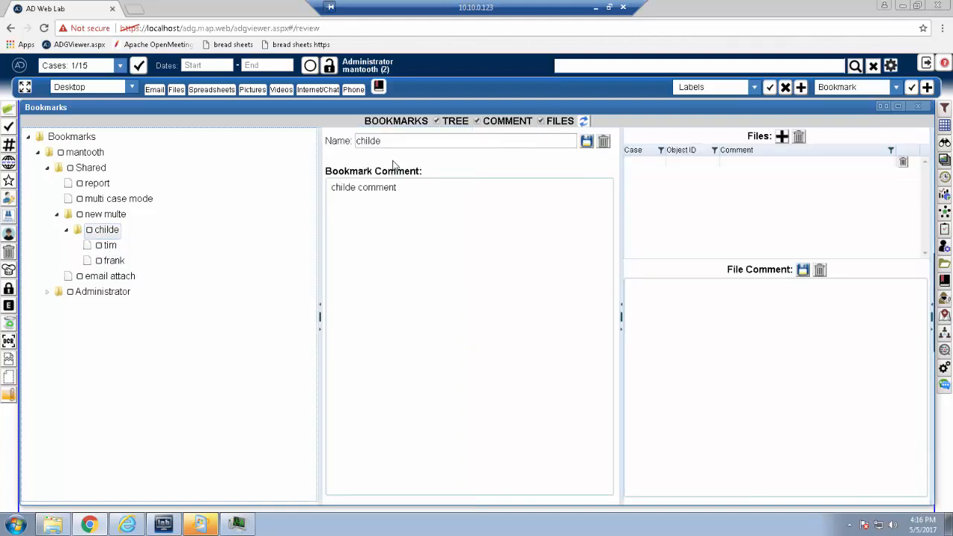
{"action": "left_click", "coordinate": [109, 261]}
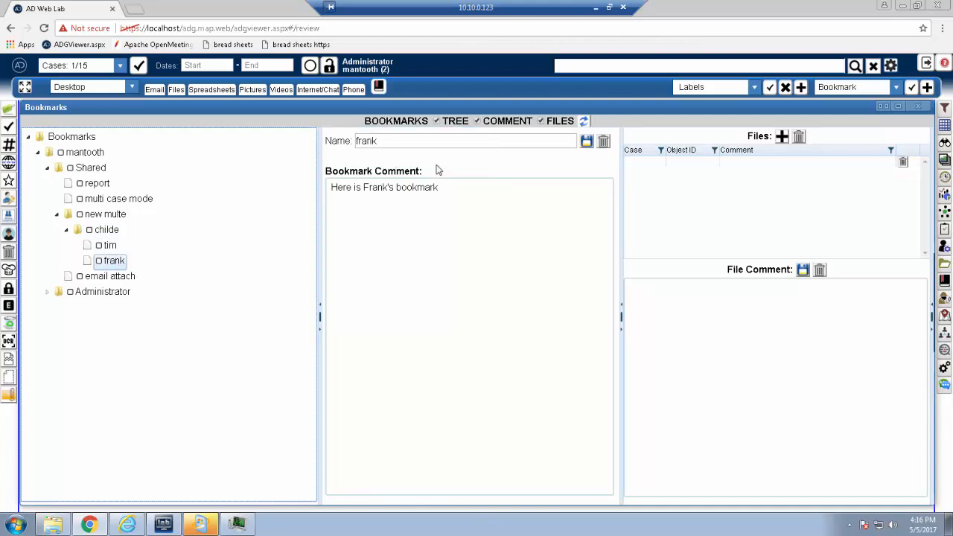
{"action": "left_click", "coordinate": [437, 122]}
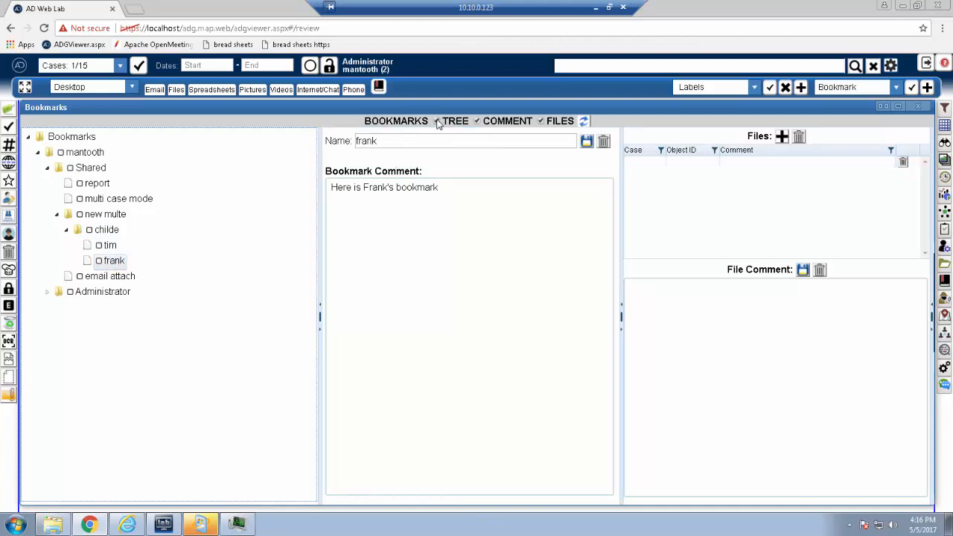
Step: Open the Grid, check objects 1001 through 1007, and add them to the bookmark's files
{"action": "left_click", "coordinate": [945, 124]}
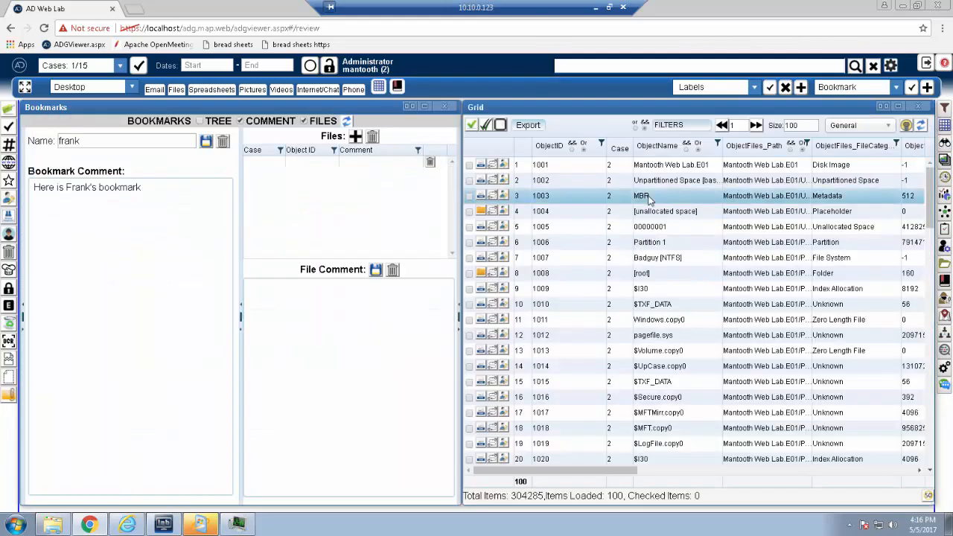
{"action": "left_click", "coordinate": [470, 257], "text": "shift"}
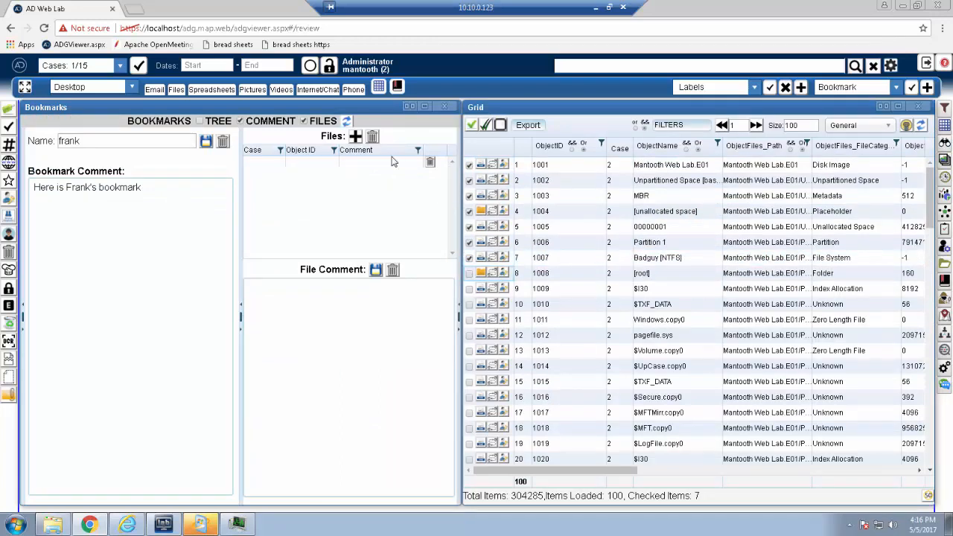
{"action": "left_click", "coordinate": [356, 136]}
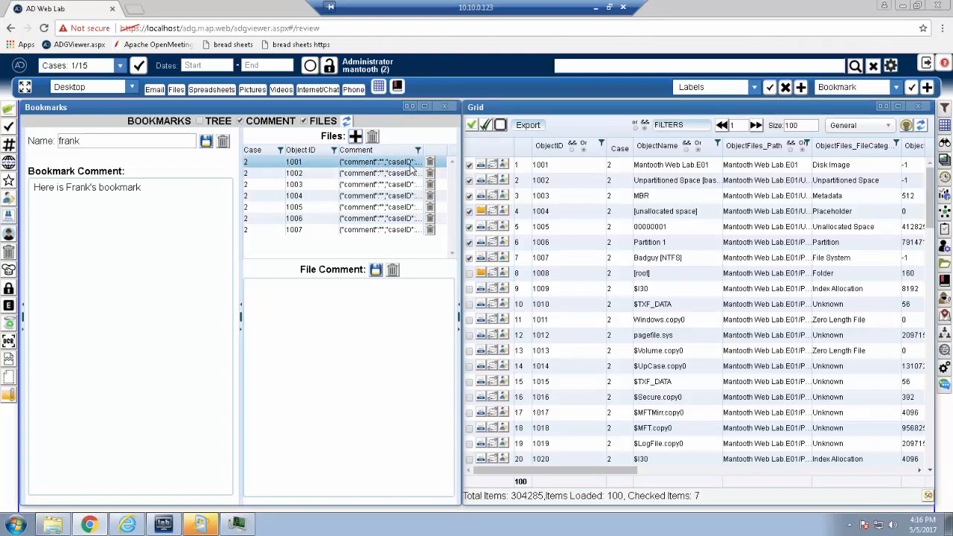
Step: Save "new comment" as the file comment of object 1001 in the bookmark
{"action": "left_click", "coordinate": [297, 340]}
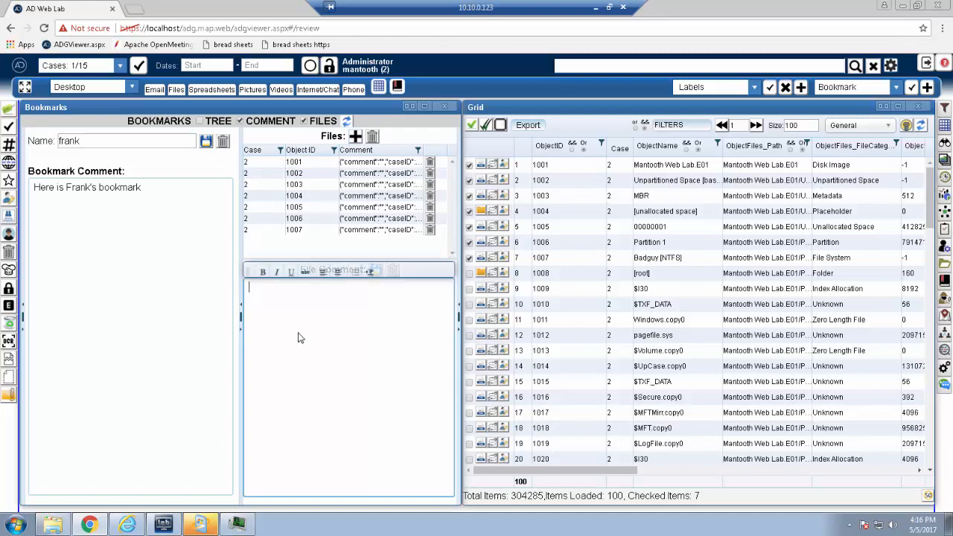
{"action": "left_click", "coordinate": [379, 164]}
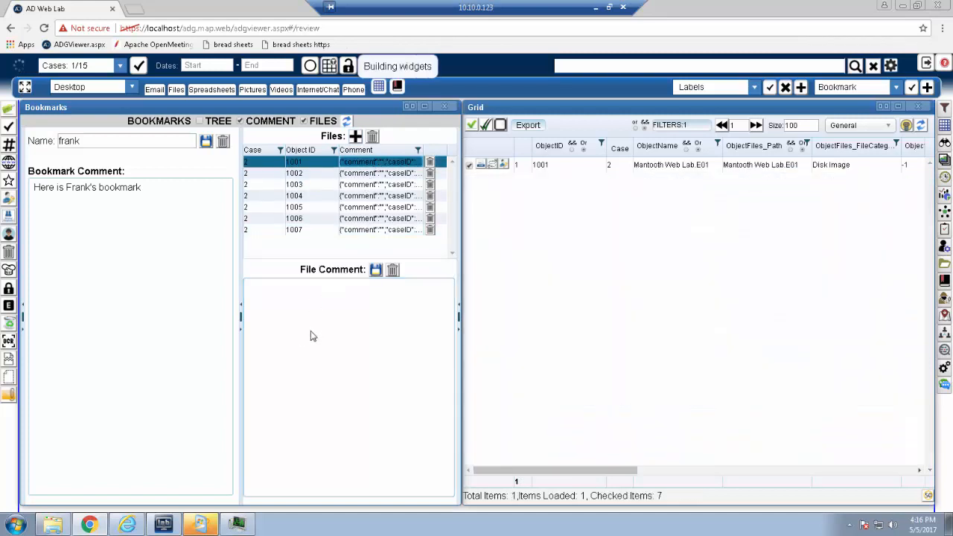
{"action": "left_click", "coordinate": [313, 327]}
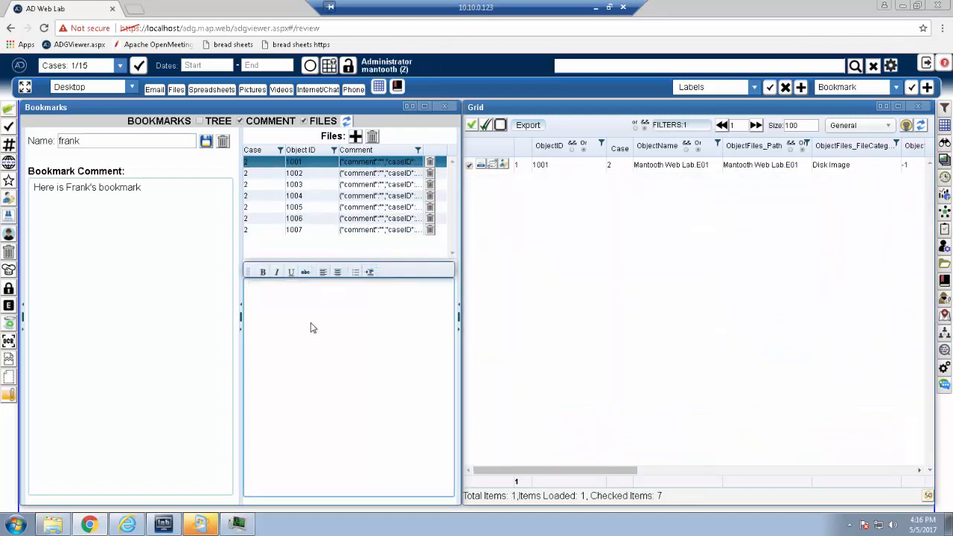
{"action": "type", "text": "new comment"}
{"action": "left_click", "coordinate": [377, 270]}
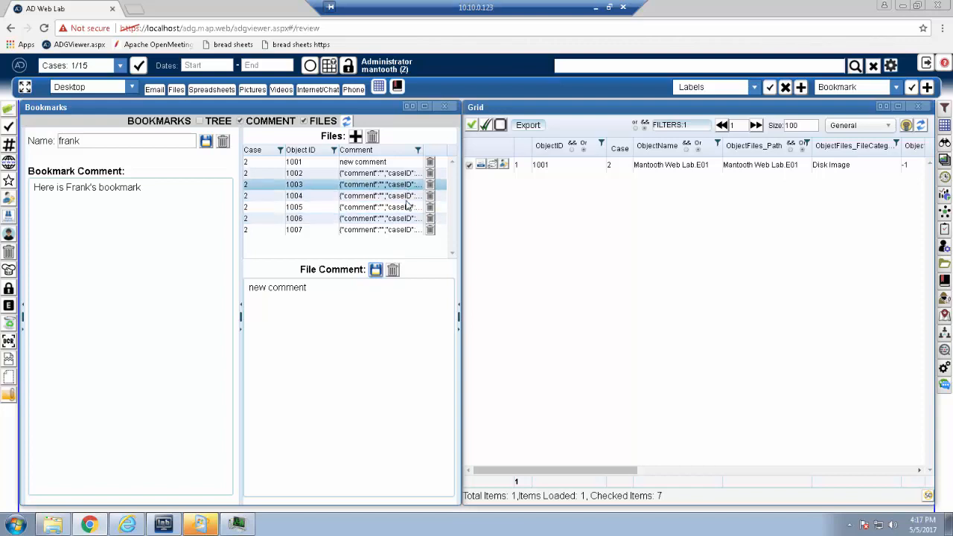
Step: Remove object 1003 from the bookmark's file list
{"action": "left_click", "coordinate": [416, 231]}
{"action": "left_click", "coordinate": [400, 218]}
{"action": "left_click", "coordinate": [392, 196]}
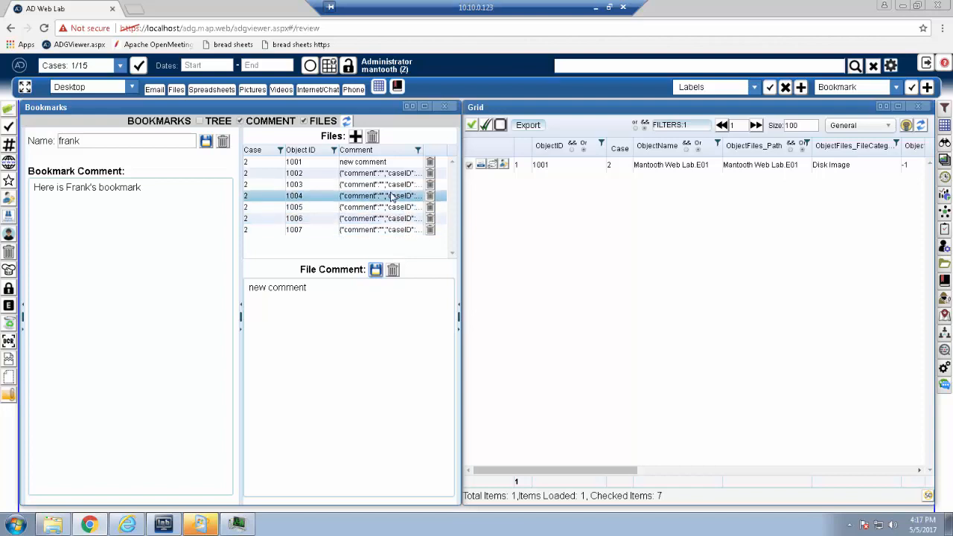
{"action": "left_click", "coordinate": [430, 187]}
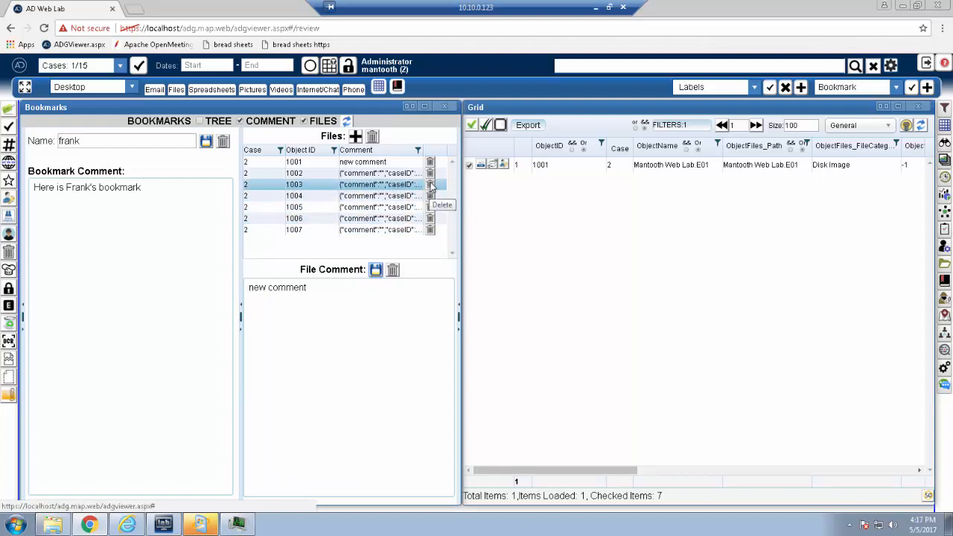
{"action": "left_click", "coordinate": [429, 185]}
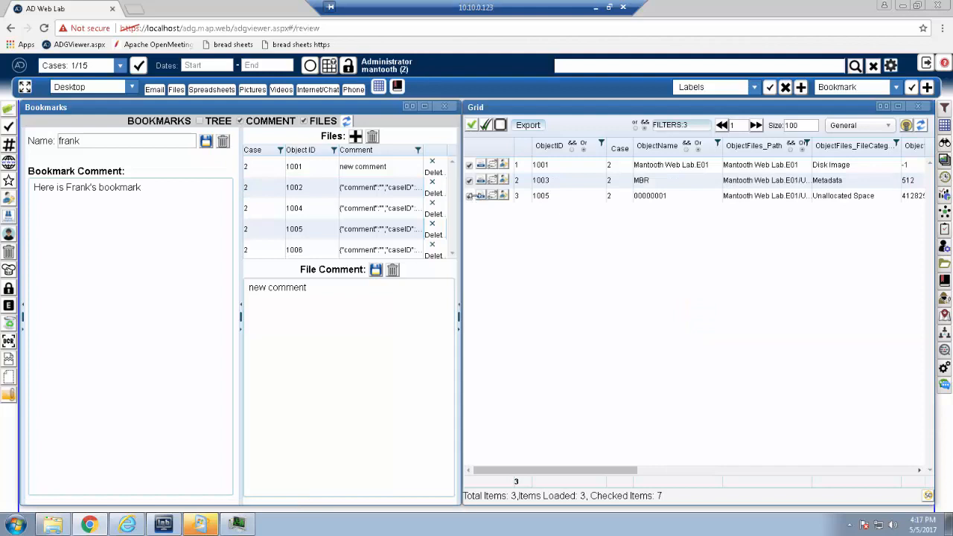
Step: Narrow the Grid, then remove all files from the bookmark and add the checked objects again
{"action": "left_click_drag", "start_coordinate": [465, 195], "coordinate": [548, 211]}
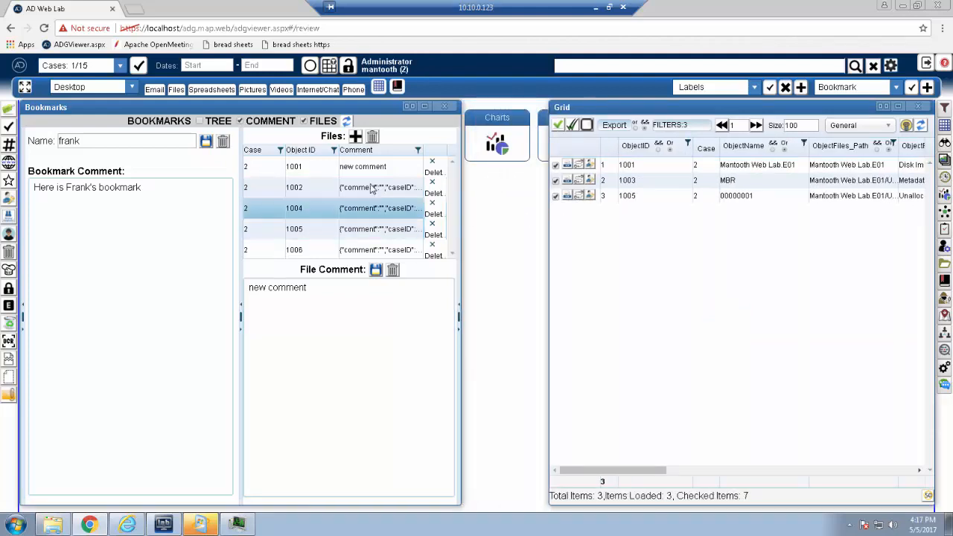
{"action": "left_click", "coordinate": [373, 138]}
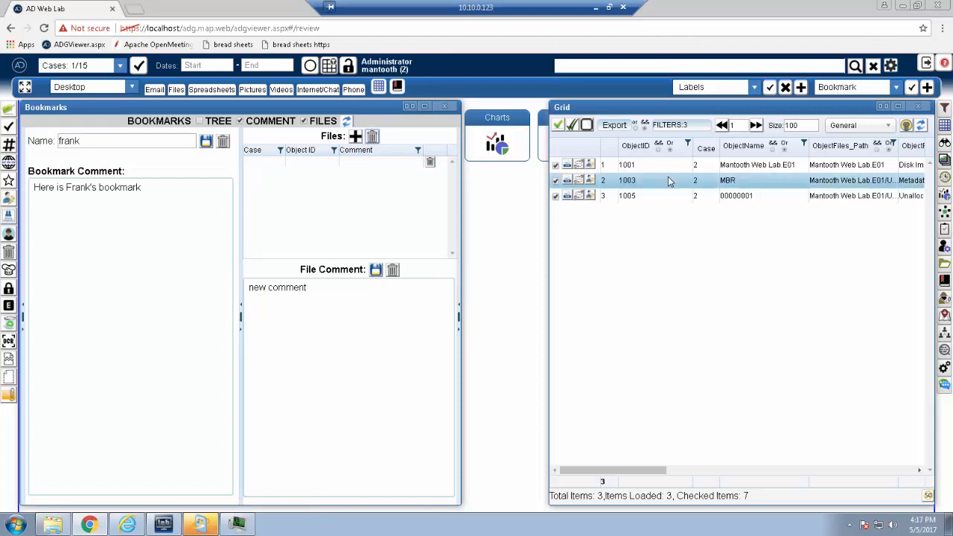
{"action": "left_click", "coordinate": [356, 137]}
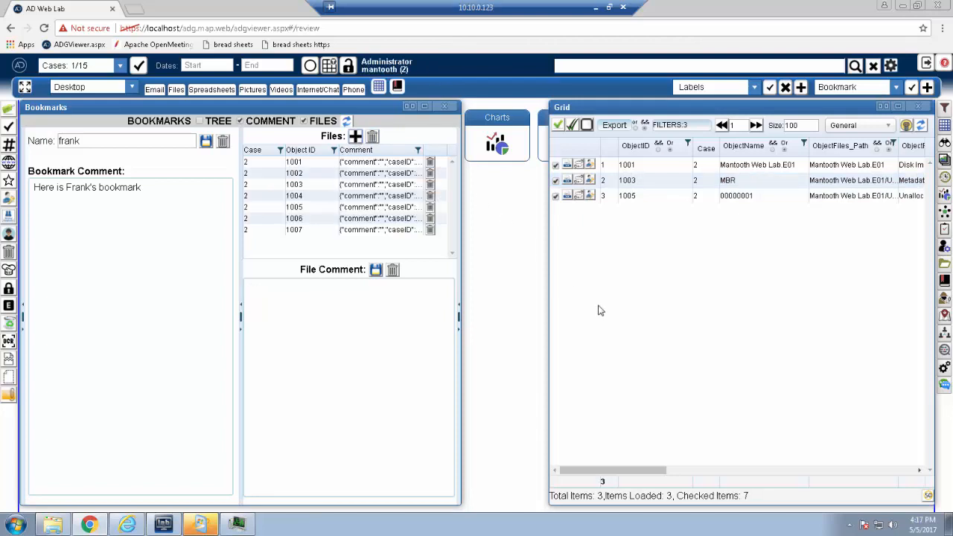
Step: Clear the grid filters and checked items, and save "comment" as the file comment of object 1003, clearing its grid filter after
{"action": "left_click", "coordinate": [333, 67]}
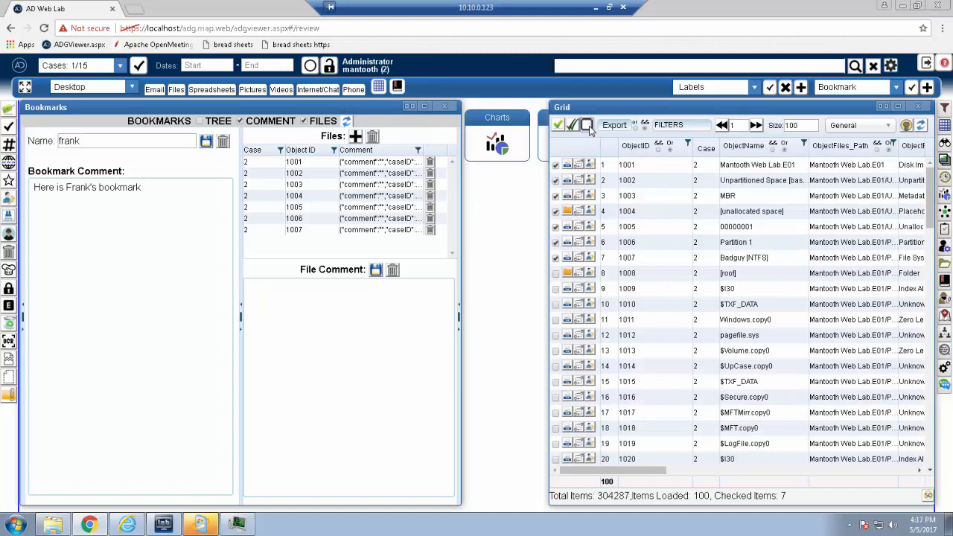
{"action": "left_click", "coordinate": [358, 184]}
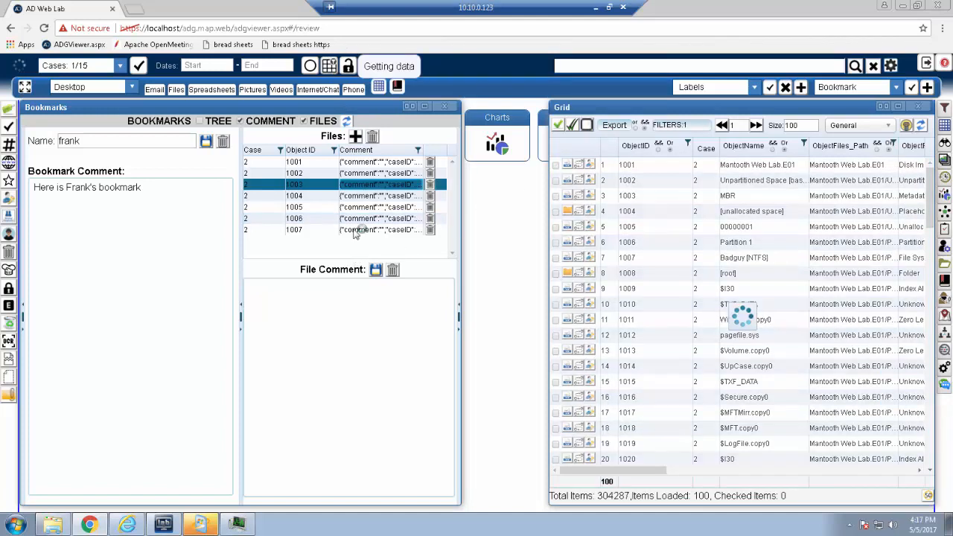
{"action": "left_click", "coordinate": [322, 331]}
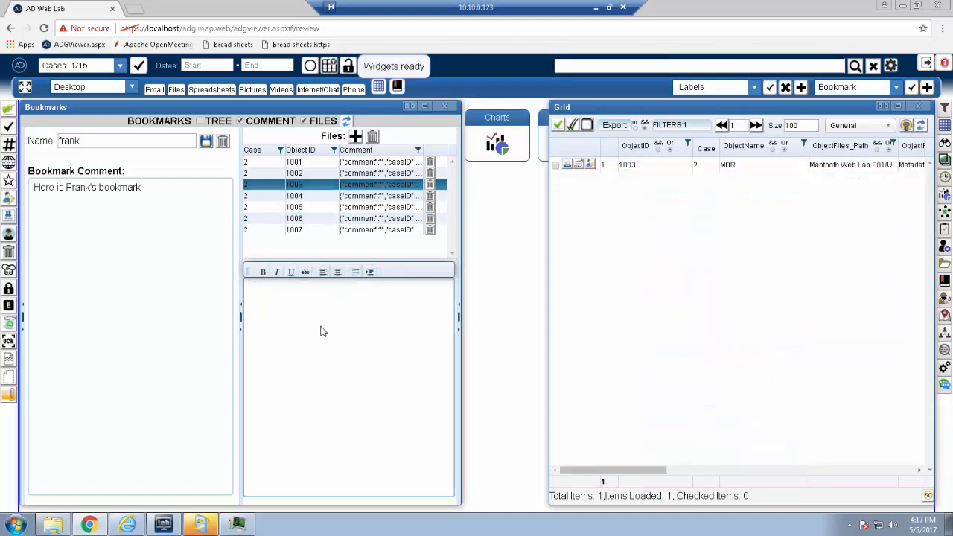
{"action": "type", "text": "comment"}
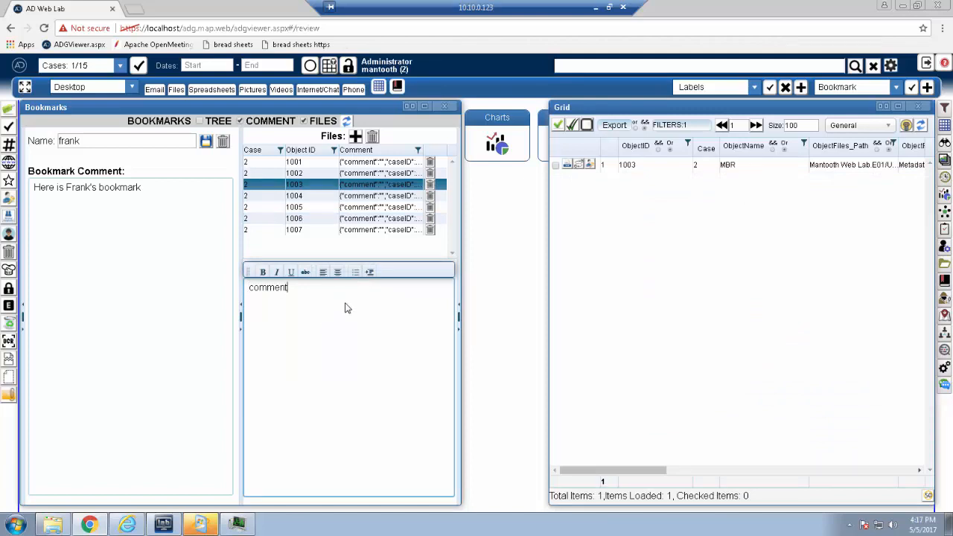
{"action": "left_click", "coordinate": [376, 271]}
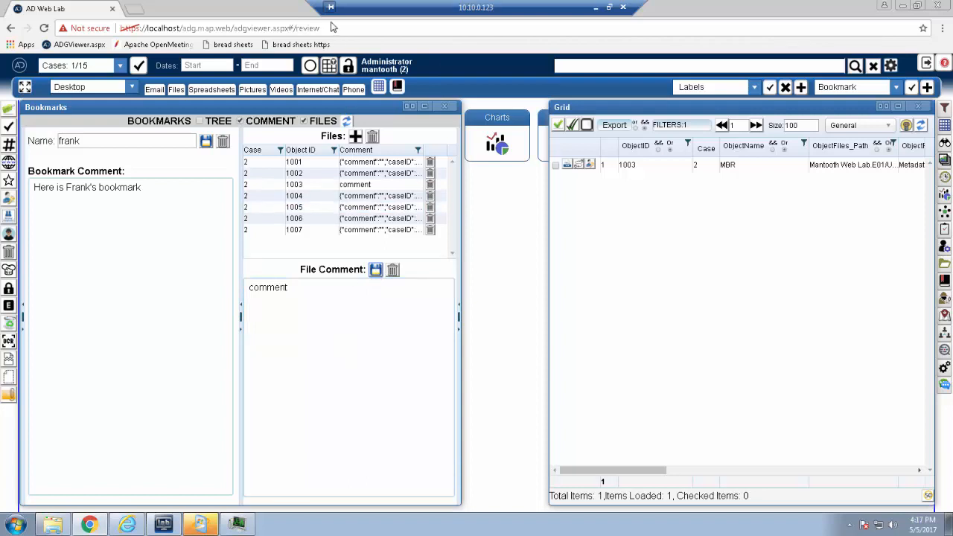
{"action": "left_click", "coordinate": [330, 66]}
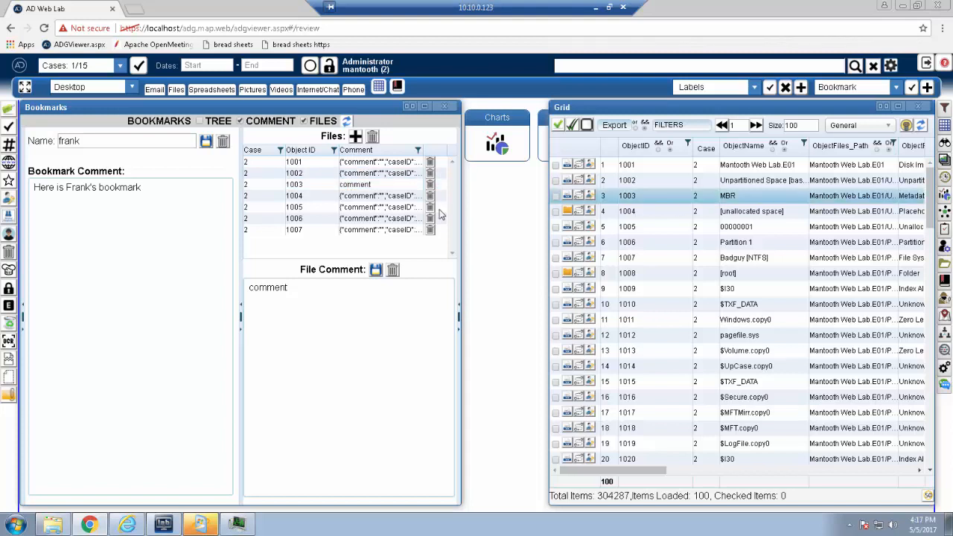
Step: Show the bookmark's object 1004 in the Grid, and replace the Grid with the Viewer to preview objects from the file list
{"action": "left_click", "coordinate": [356, 186]}
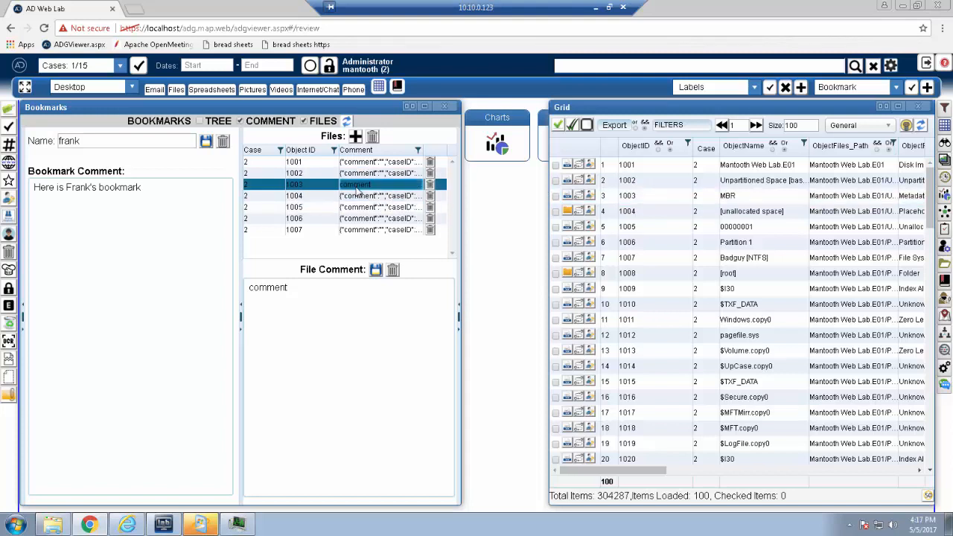
{"action": "left_click", "coordinate": [357, 196]}
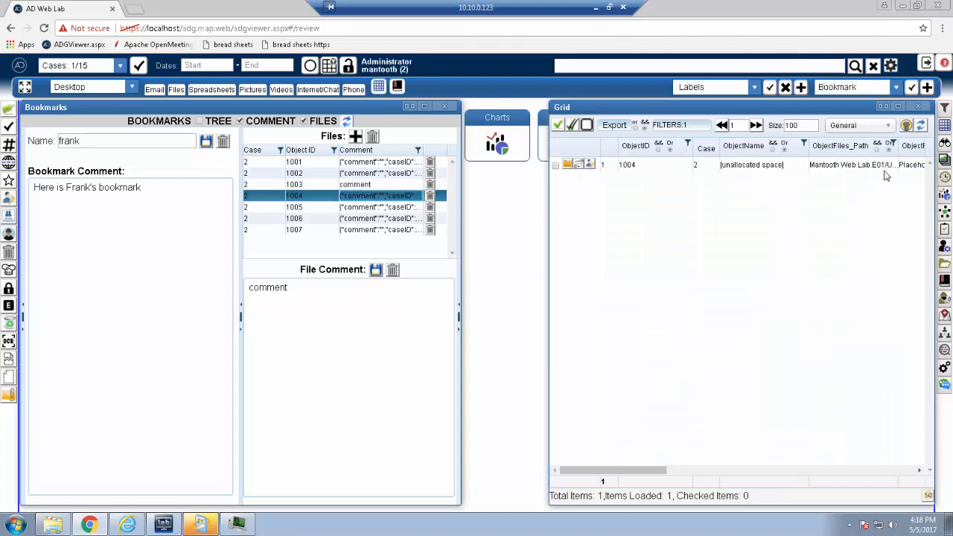
{"action": "left_click", "coordinate": [918, 107]}
{"action": "left_click", "coordinate": [945, 141]}
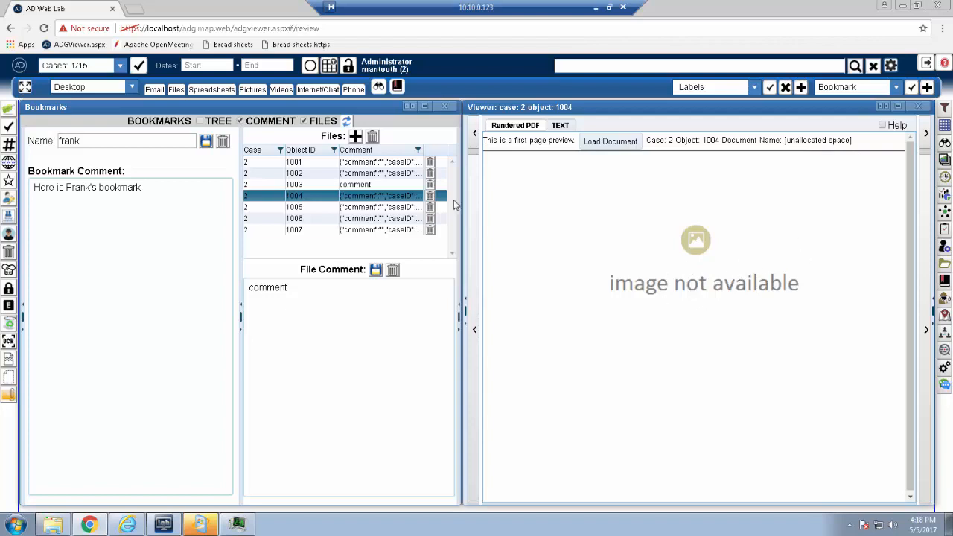
{"action": "left_click", "coordinate": [382, 209]}
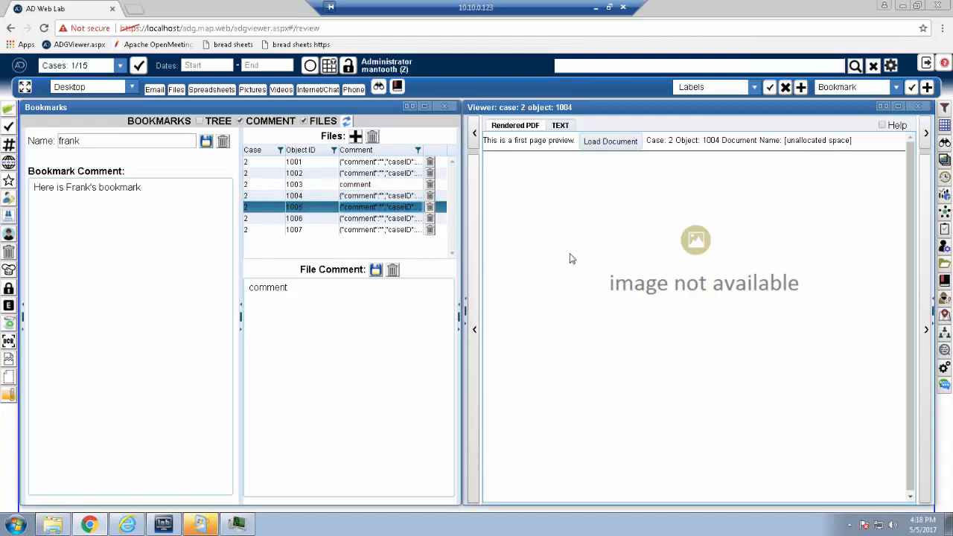
{"action": "left_click", "coordinate": [918, 106]}
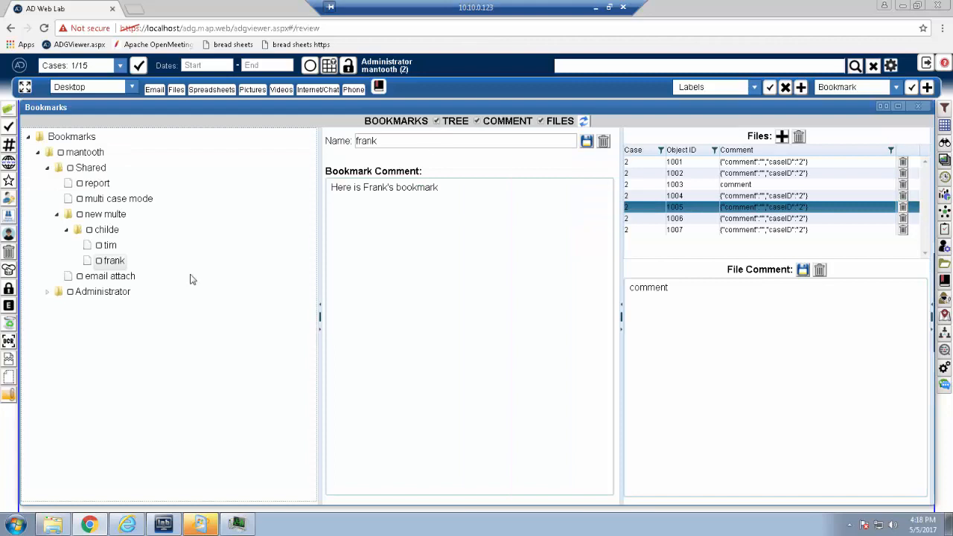
Step: Delete the currently open bookmark from the childe folder and close the Bookmarks panel
{"action": "right_click", "coordinate": [112, 264]}
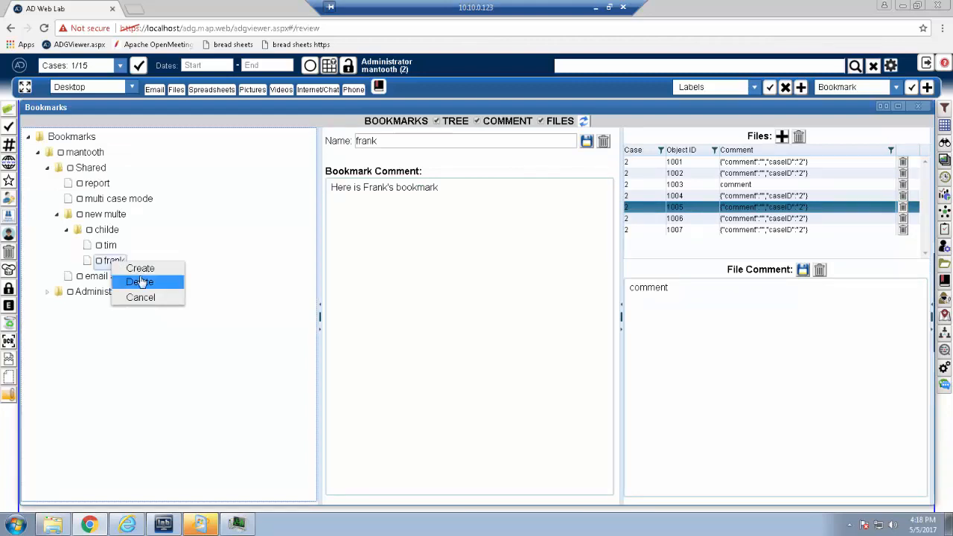
{"action": "left_click", "coordinate": [140, 282]}
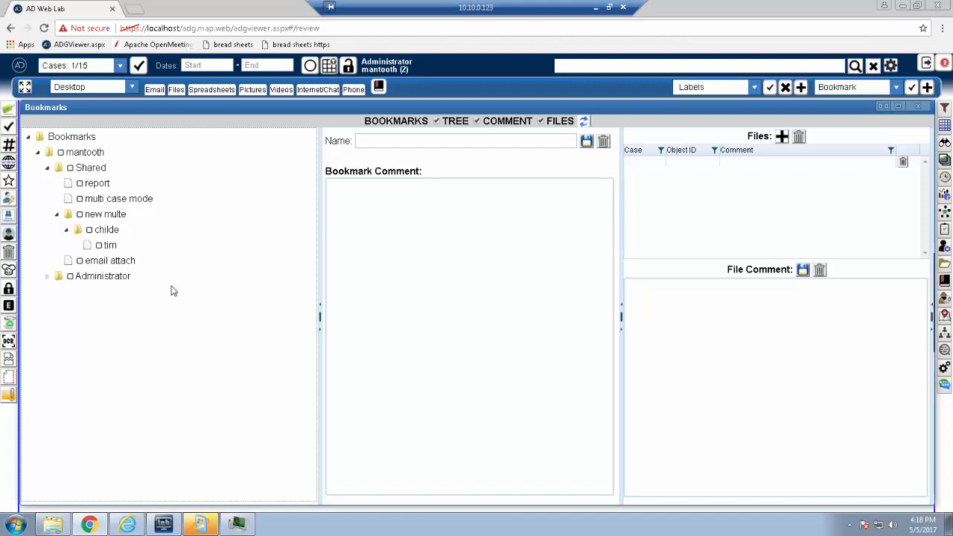
{"action": "left_click", "coordinate": [921, 107]}
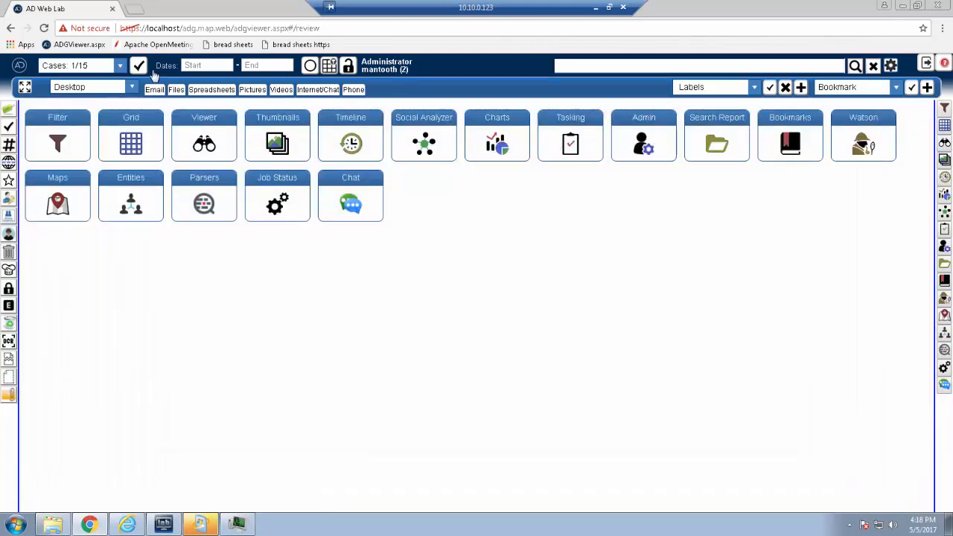
Step: Switch to the FTK layout and view its embedded Bookmarks pane, returning to the Viewer pane
{"action": "left_click", "coordinate": [132, 88]}
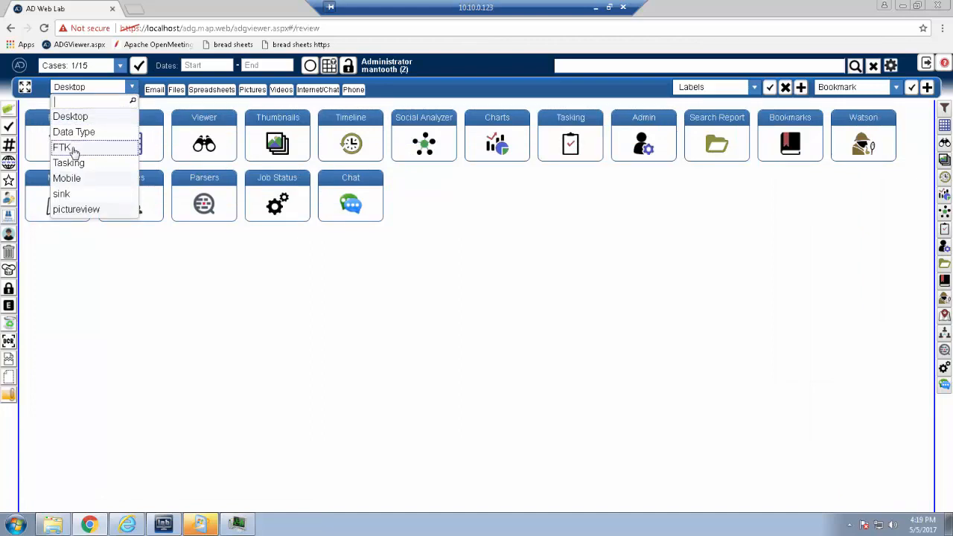
{"action": "left_click", "coordinate": [62, 148]}
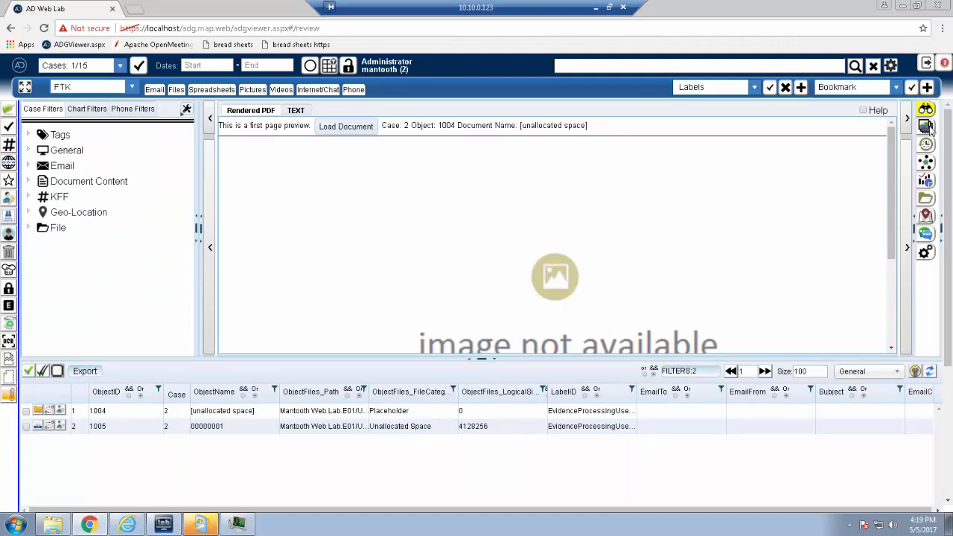
{"action": "left_click", "coordinate": [928, 216]}
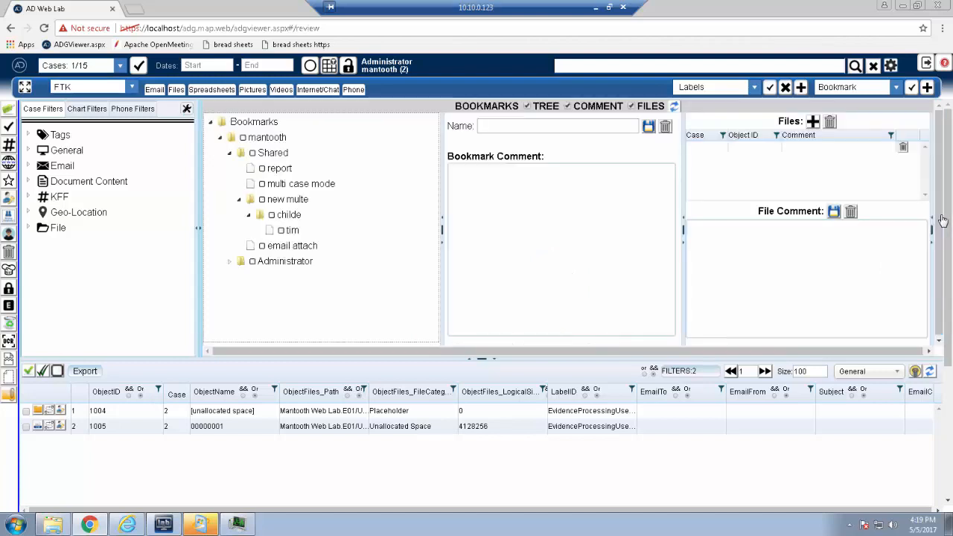
{"action": "left_click", "coordinate": [200, 230]}
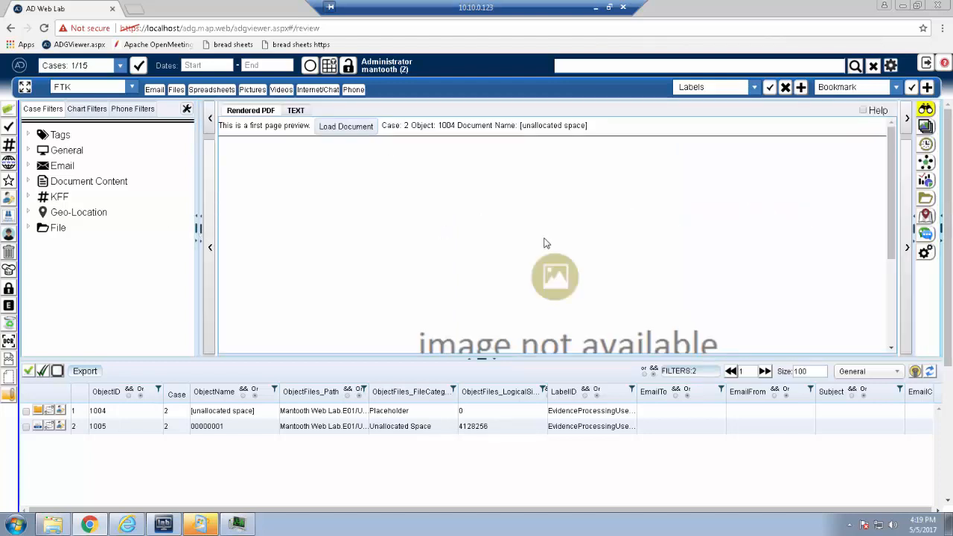
Step: View the Bookmarks pane in the pictureview layout, and return to the Desktop layout
{"action": "left_click", "coordinate": [133, 88]}
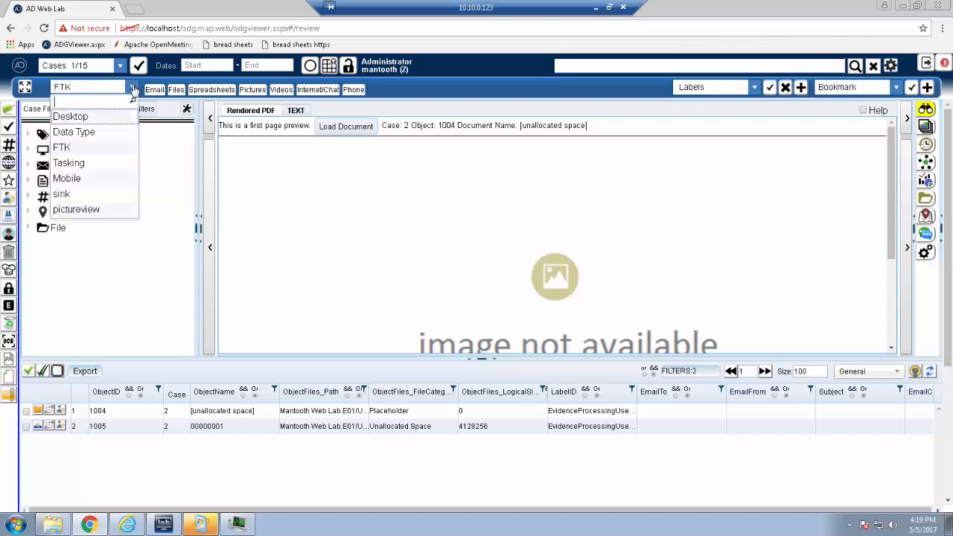
{"action": "left_click", "coordinate": [84, 211]}
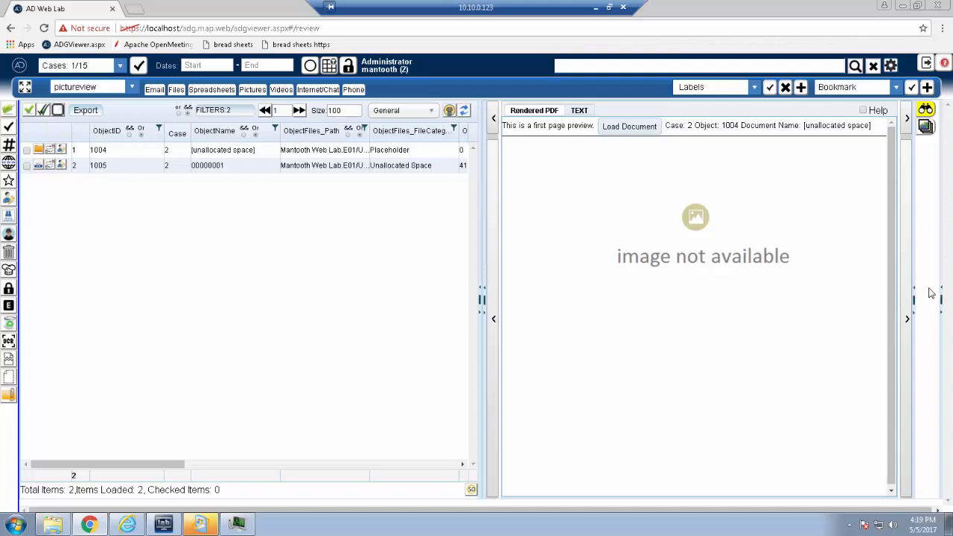
{"action": "left_click", "coordinate": [941, 294]}
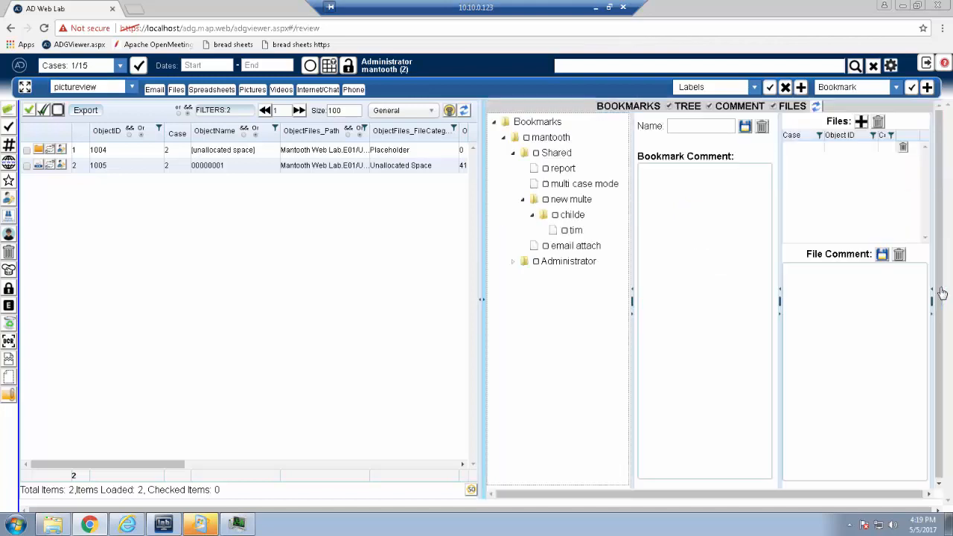
{"action": "left_click", "coordinate": [484, 304]}
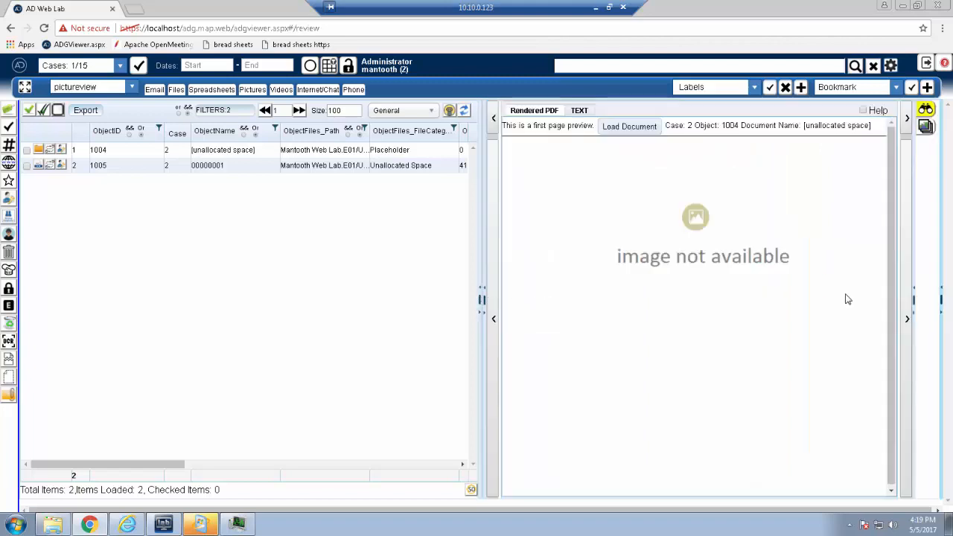
{"action": "left_click", "coordinate": [129, 89]}
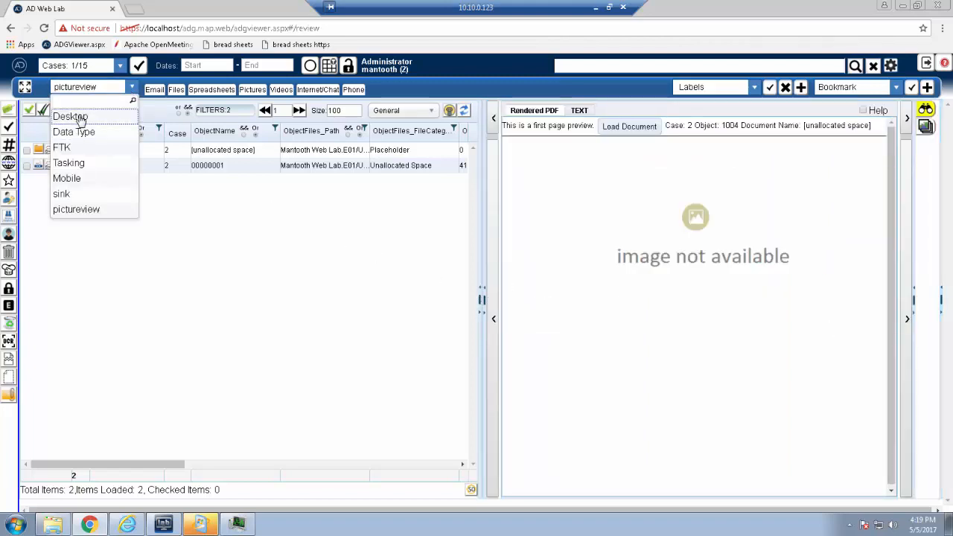
{"action": "left_click", "coordinate": [78, 116]}
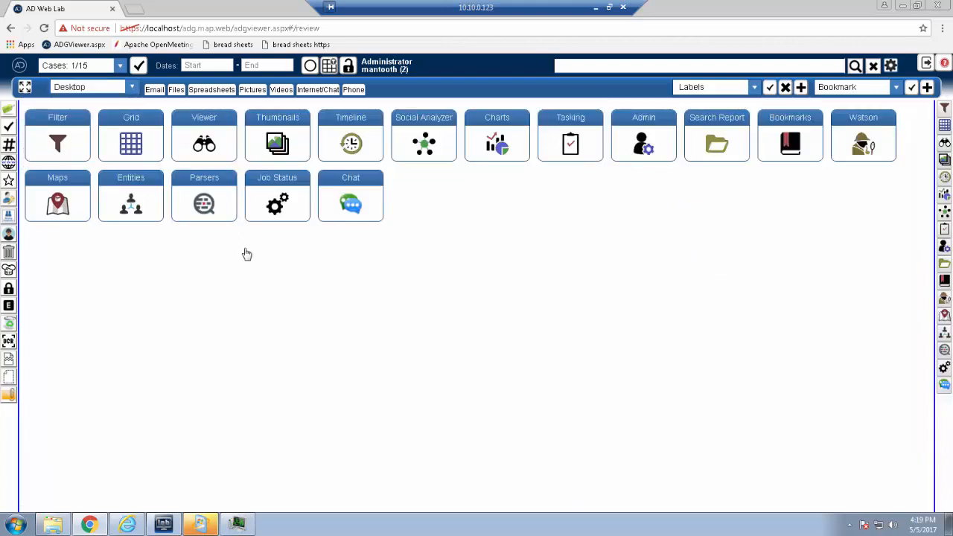